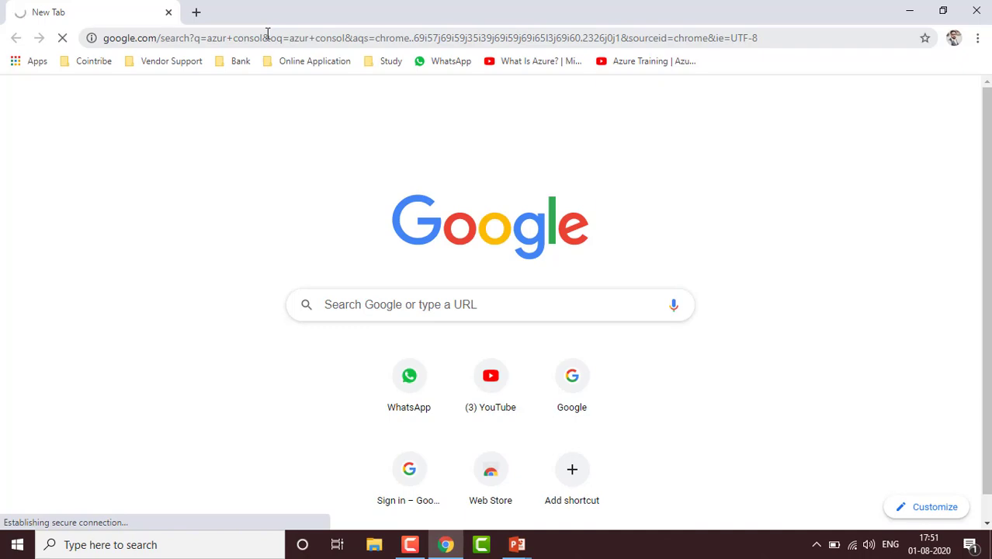
Open the 'Microsoft Azure Portal | Microsoft Azure' result from the Google search results
{"action": "scroll", "coordinate": [626, 257], "scroll_direction": "down", "scroll_amount": 4}
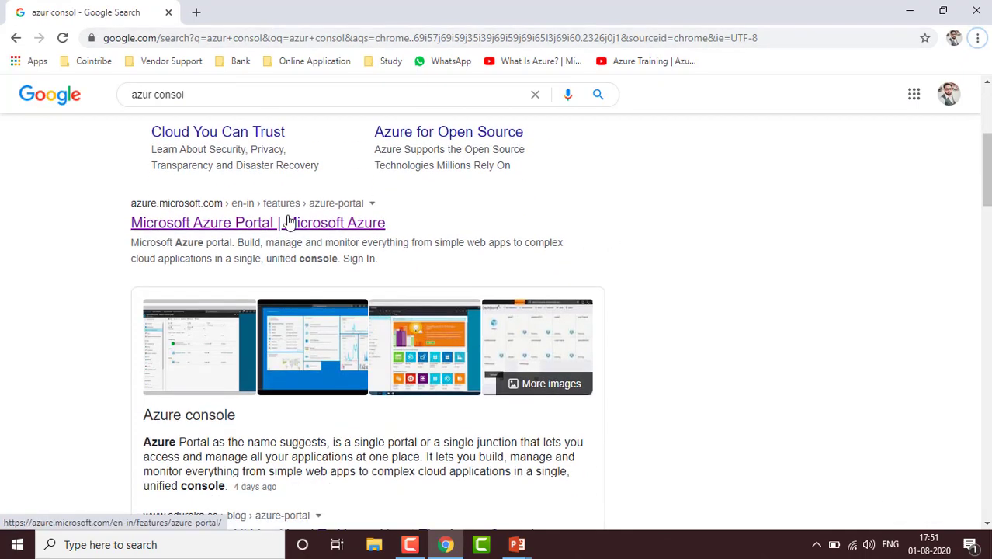
{"action": "left_click", "coordinate": [289, 223]}
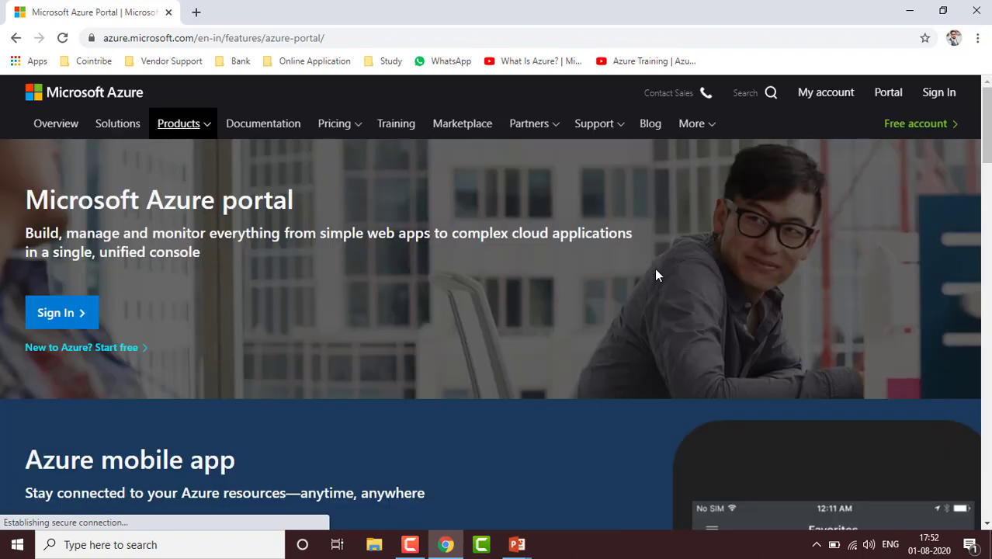
Go to the Azure free account page offering 12 months of free services
{"action": "left_click", "coordinate": [935, 128]}
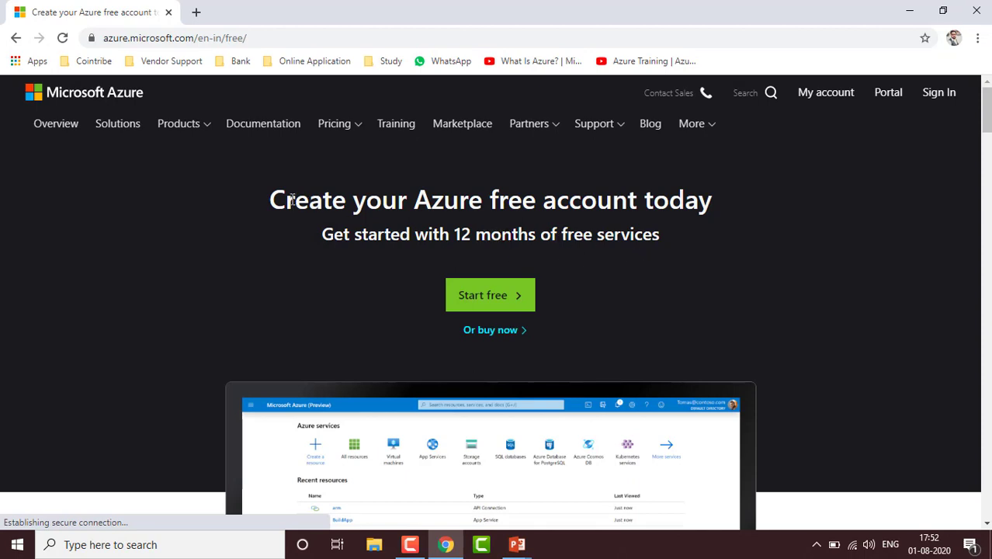
{"action": "left_click_drag", "start_coordinate": [270, 199], "coordinate": [660, 284]}
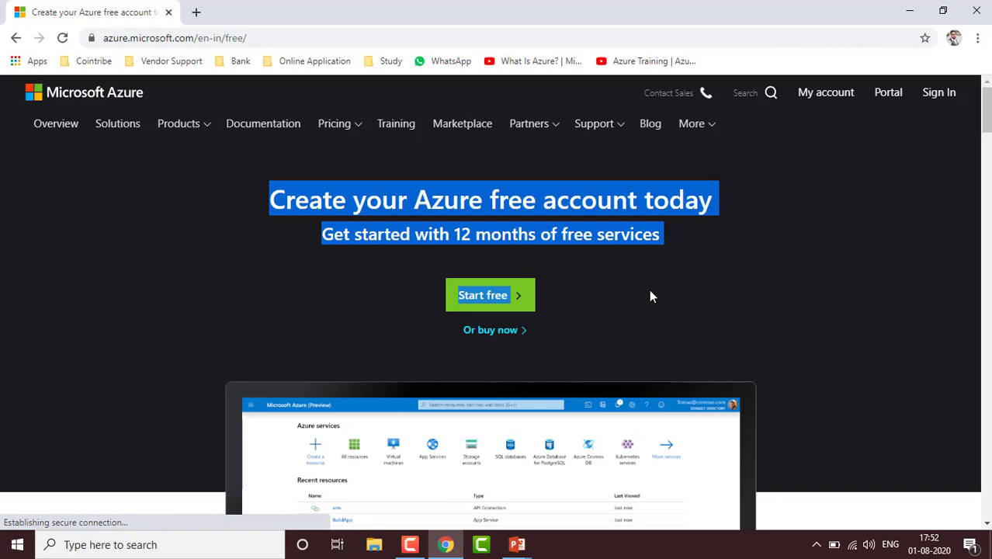
{"action": "left_click", "coordinate": [591, 294]}
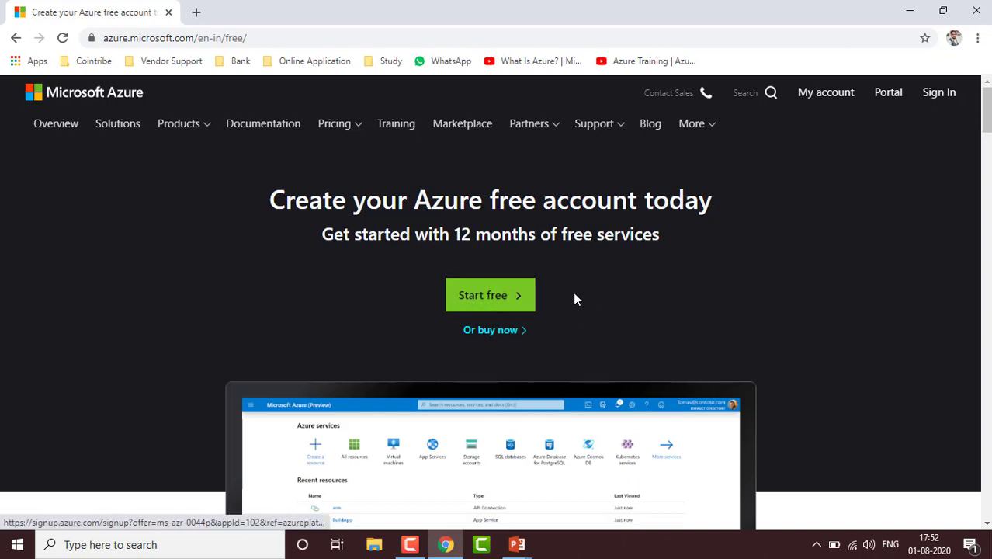
{"action": "scroll", "coordinate": [637, 325], "scroll_direction": "down", "scroll_amount": 3}
{"action": "scroll", "coordinate": [637, 326], "scroll_direction": "down", "scroll_amount": 3}
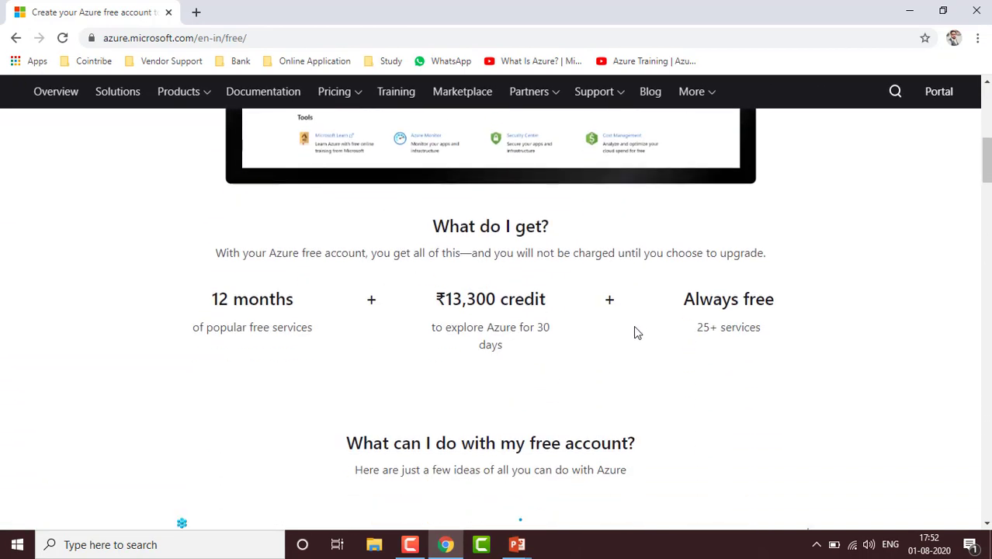
{"action": "left_click_drag", "start_coordinate": [211, 301], "coordinate": [317, 327]}
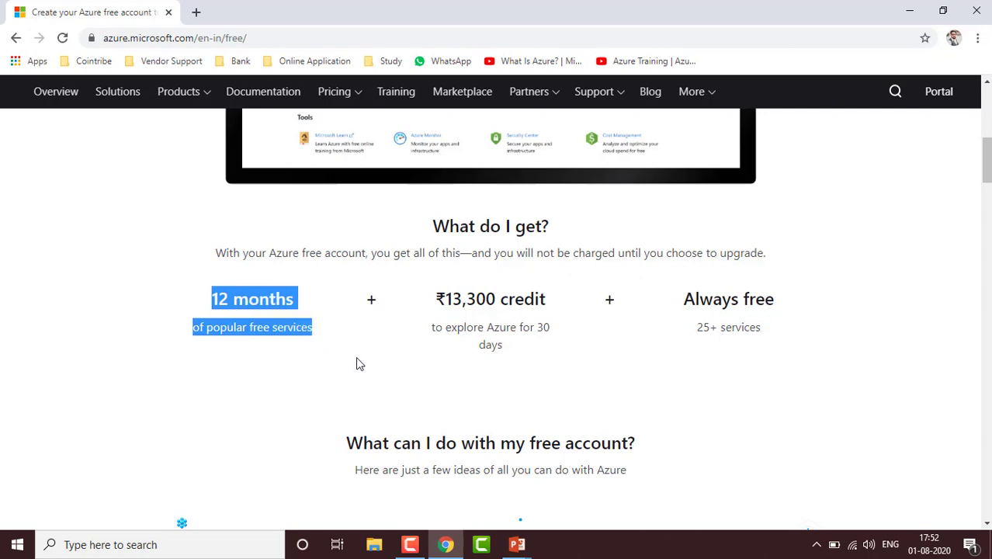
{"action": "left_click_drag", "start_coordinate": [452, 300], "coordinate": [534, 349]}
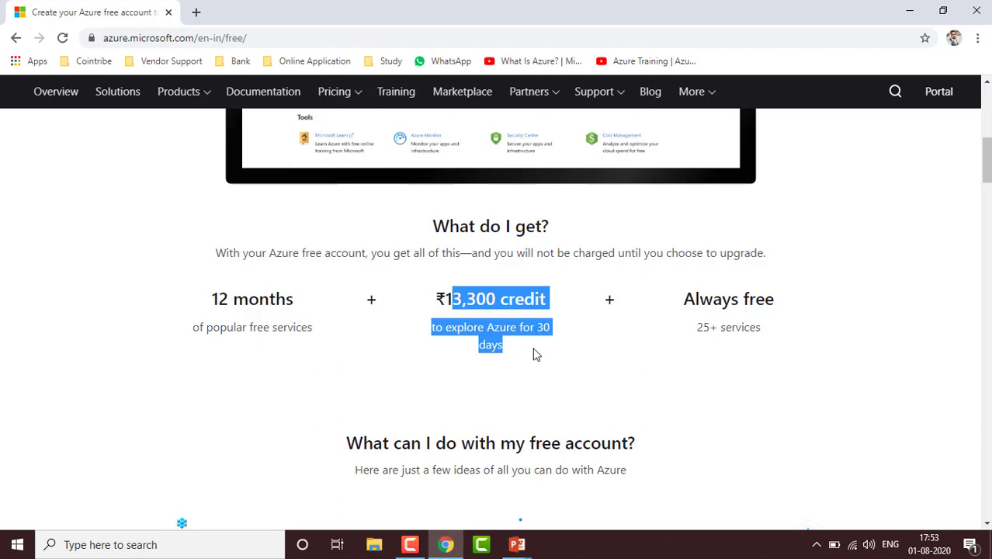
{"action": "left_click_drag", "start_coordinate": [685, 298], "coordinate": [767, 333]}
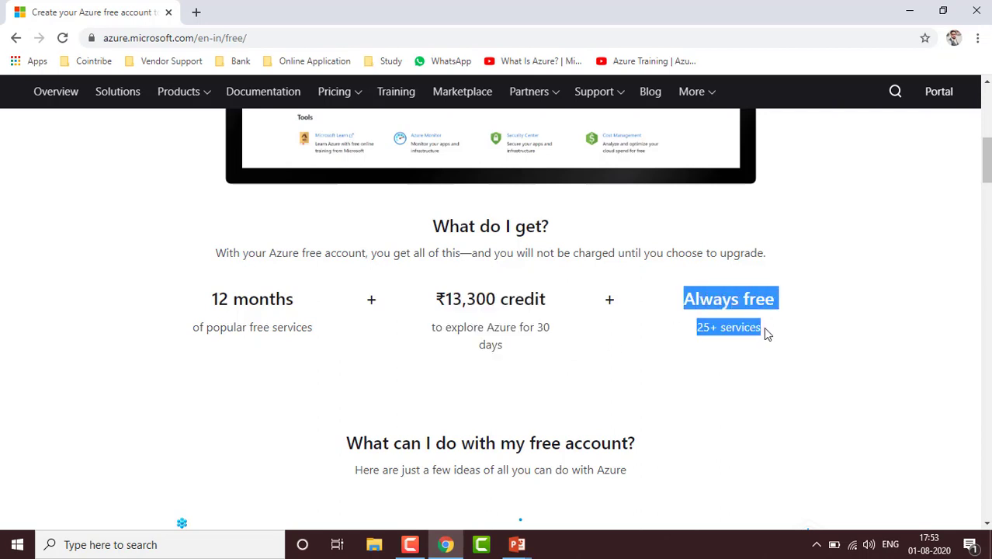
{"action": "left_click", "coordinate": [707, 342]}
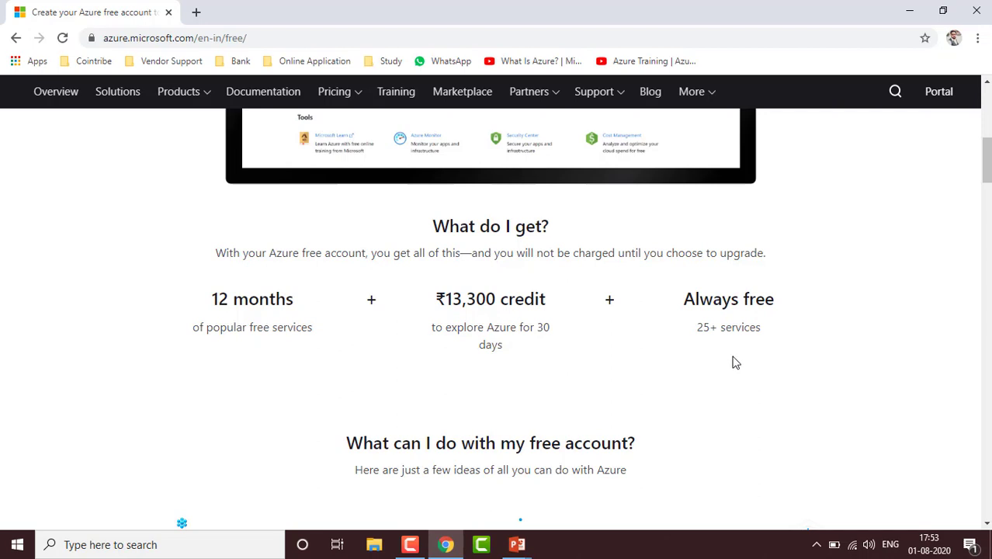
{"action": "left_click_drag", "start_coordinate": [685, 299], "coordinate": [739, 369]}
{"action": "scroll", "coordinate": [668, 370], "scroll_direction": "down", "scroll_amount": 6}
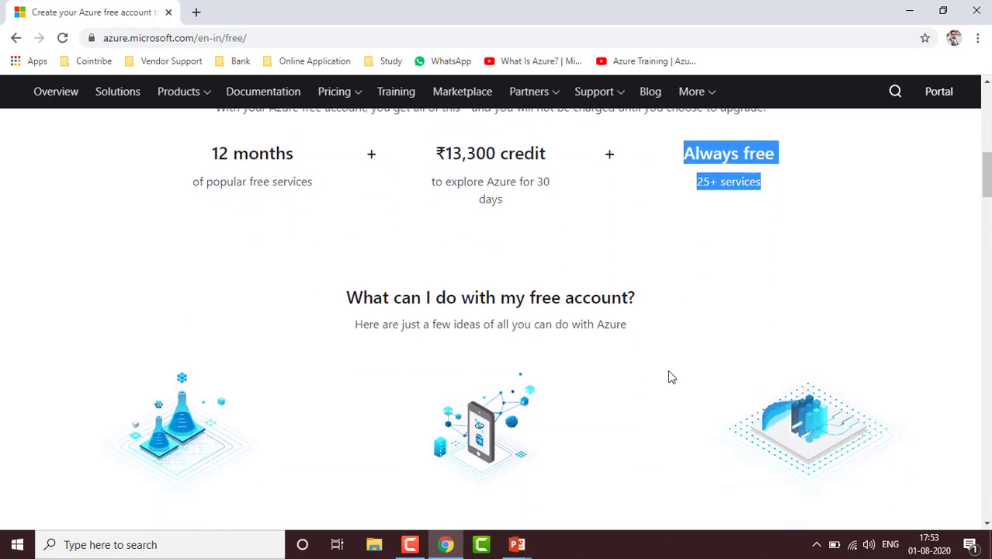
{"action": "scroll", "coordinate": [670, 376], "scroll_direction": "down", "scroll_amount": 6}
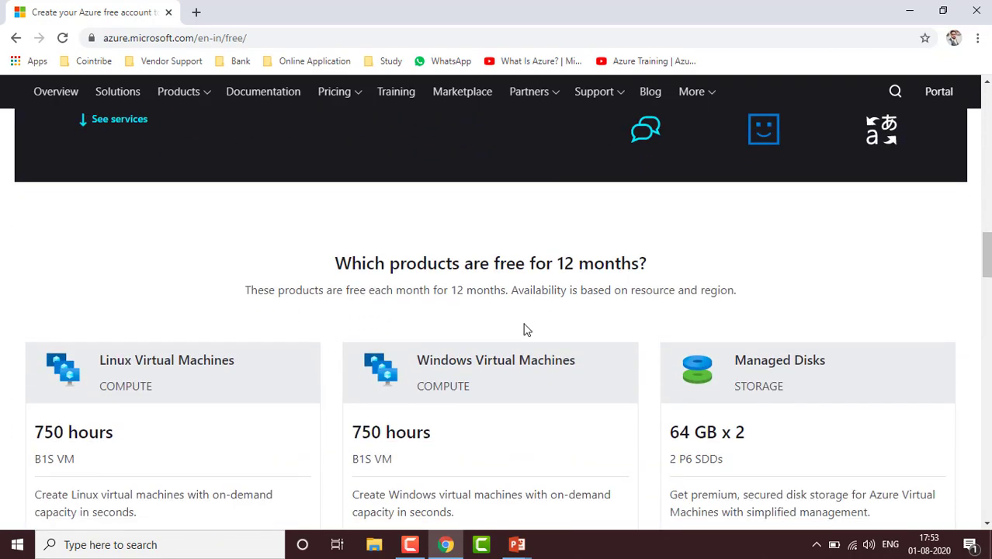
{"action": "left_click_drag", "start_coordinate": [417, 264], "coordinate": [621, 270]}
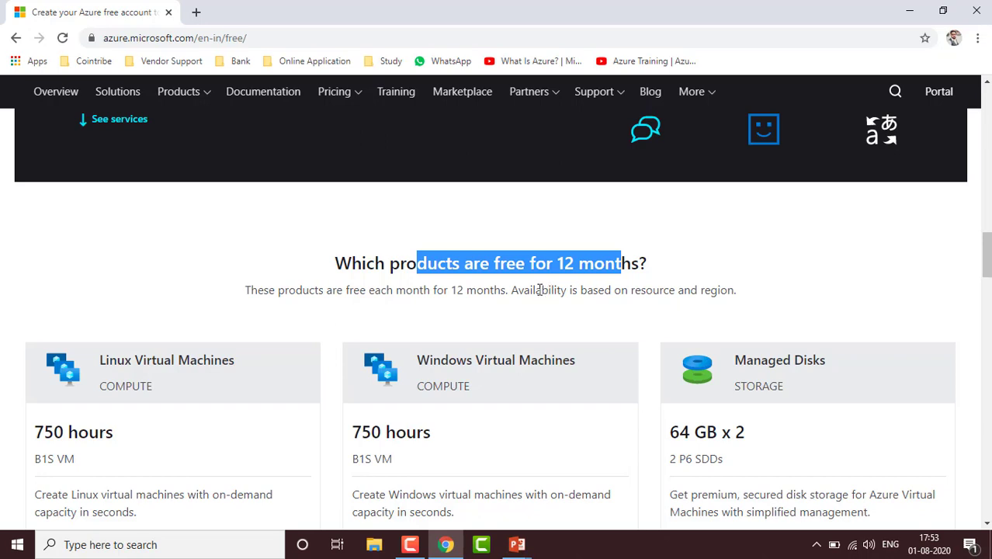
{"action": "left_click", "coordinate": [535, 290]}
{"action": "left_click_drag", "start_coordinate": [497, 266], "coordinate": [615, 267]}
{"action": "scroll", "coordinate": [491, 365], "scroll_direction": "down", "scroll_amount": 2}
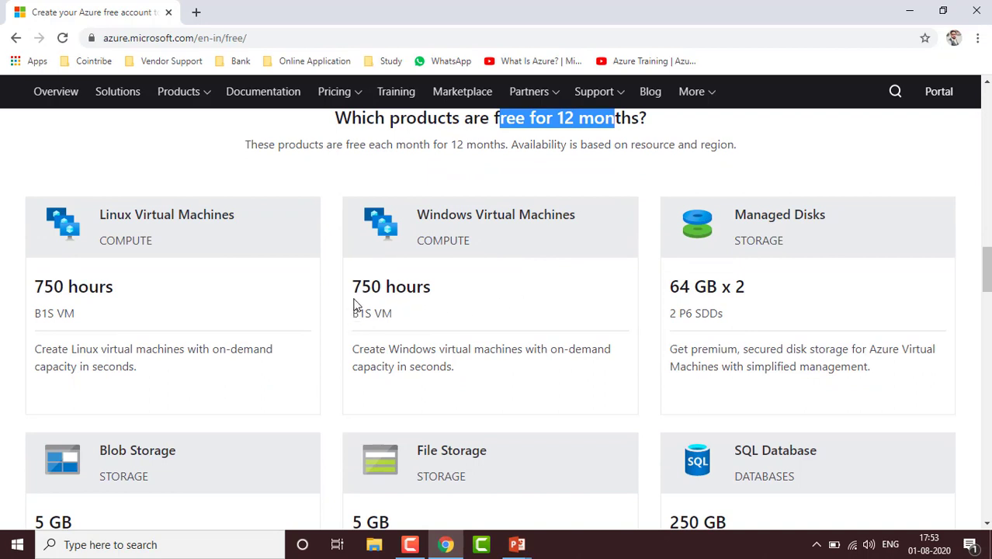
{"action": "left_click_drag", "start_coordinate": [357, 315], "coordinate": [416, 319]}
{"action": "left_click_drag", "start_coordinate": [354, 286], "coordinate": [450, 299]}
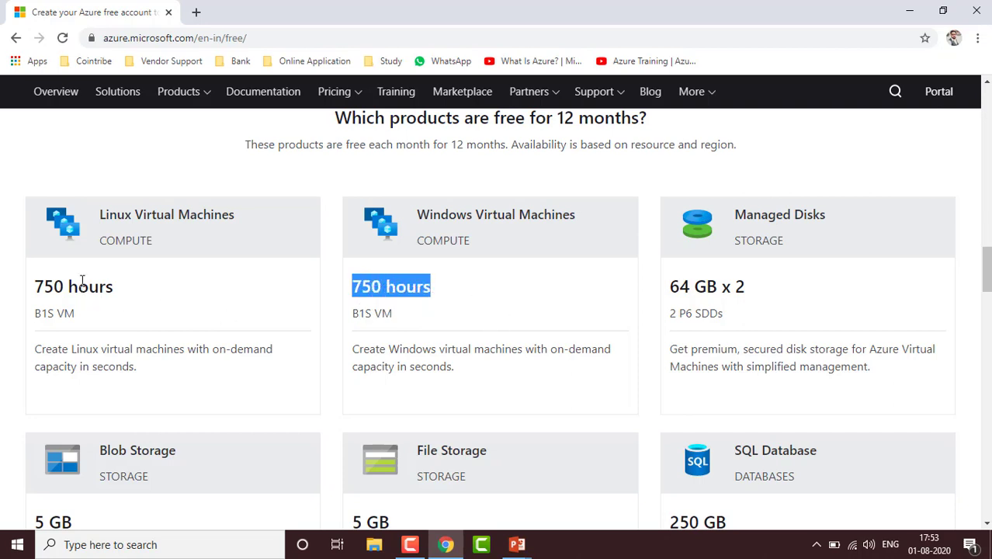
{"action": "left_click_drag", "start_coordinate": [35, 286], "coordinate": [105, 289]}
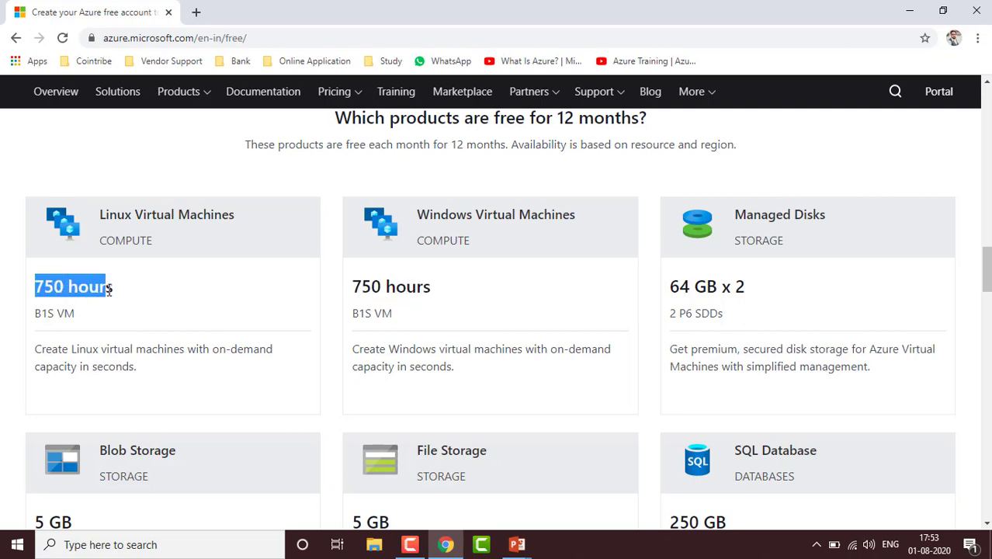
{"action": "left_click_drag", "start_coordinate": [35, 313], "coordinate": [75, 313]}
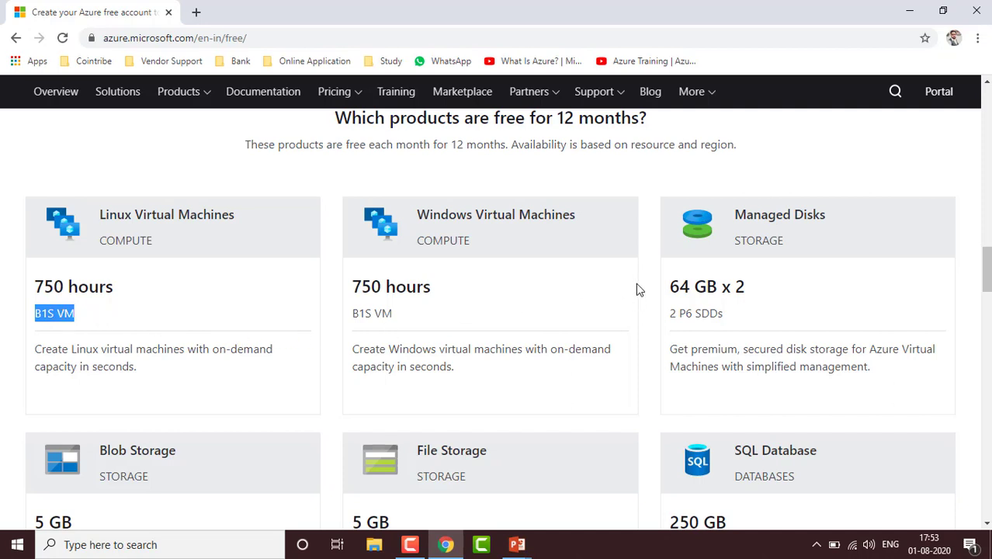
{"action": "scroll", "coordinate": [652, 288], "scroll_direction": "down", "scroll_amount": 2}
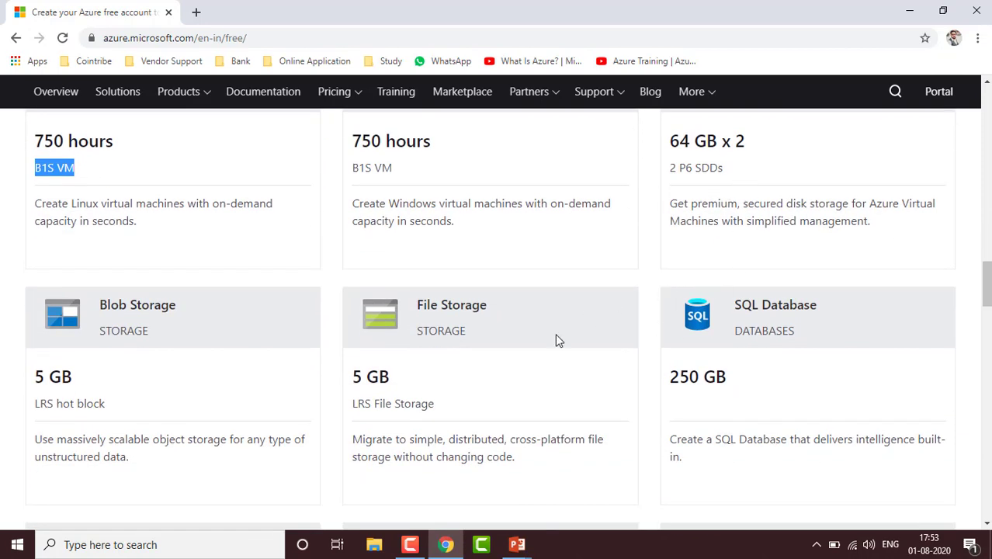
{"action": "scroll", "coordinate": [458, 353], "scroll_direction": "down", "scroll_amount": 1}
{"action": "scroll", "coordinate": [324, 315], "scroll_direction": "down", "scroll_amount": 3}
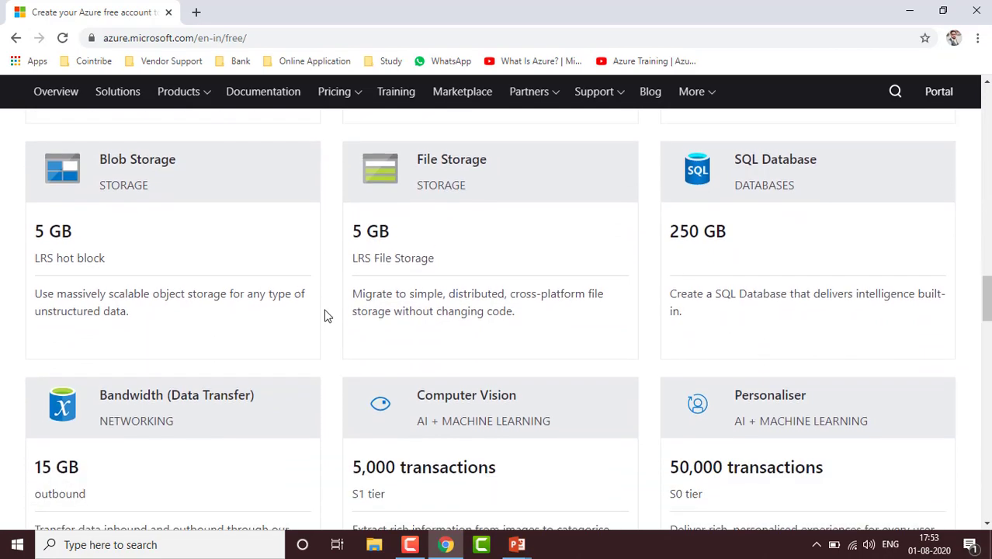
{"action": "scroll", "coordinate": [325, 314], "scroll_direction": "down", "scroll_amount": 5}
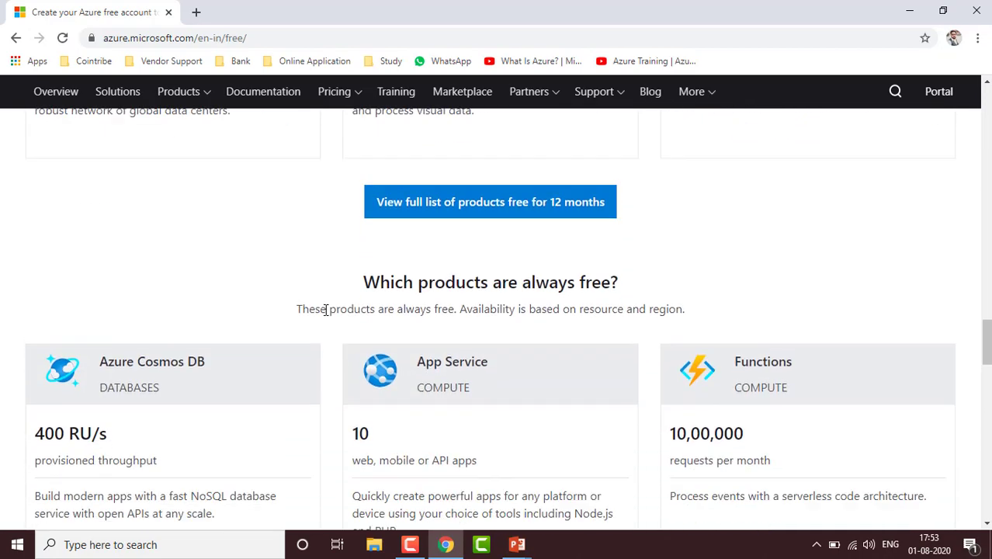
{"action": "scroll", "coordinate": [326, 315], "scroll_direction": "down", "scroll_amount": 3}
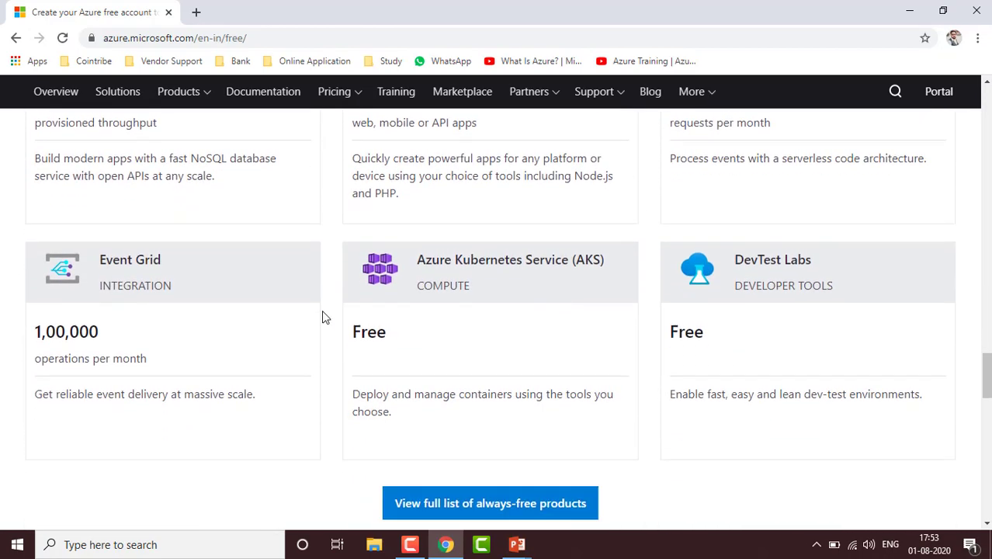
{"action": "scroll", "coordinate": [325, 317], "scroll_direction": "down", "scroll_amount": 2}
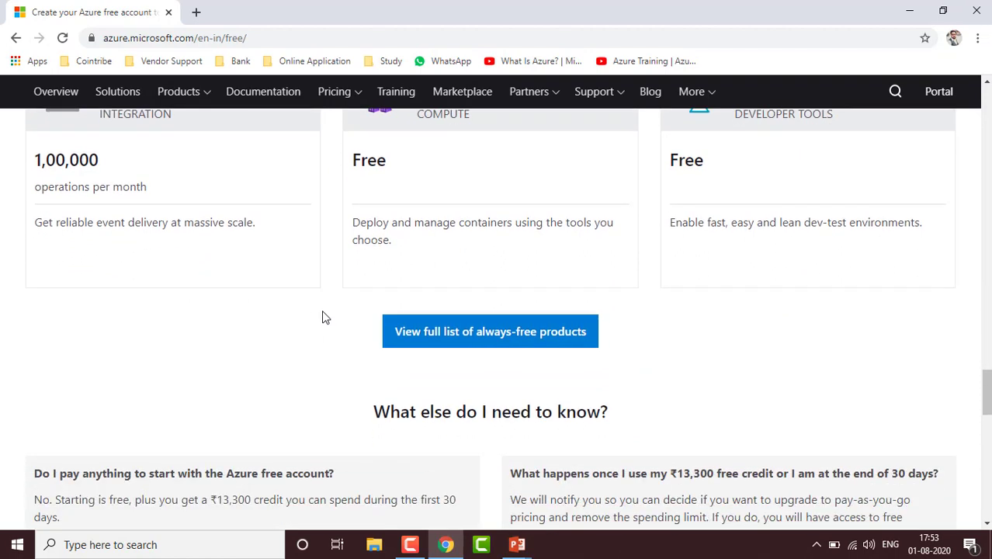
{"action": "scroll", "coordinate": [325, 318], "scroll_direction": "down", "scroll_amount": 1}
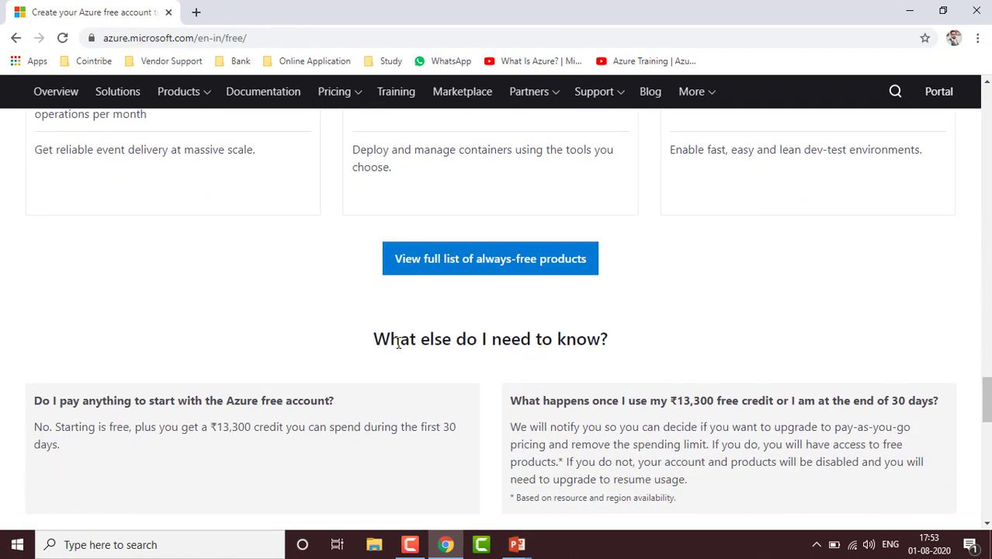
{"action": "left_click_drag", "start_coordinate": [372, 339], "coordinate": [621, 337]}
{"action": "scroll", "coordinate": [313, 322], "scroll_direction": "down", "scroll_amount": 1}
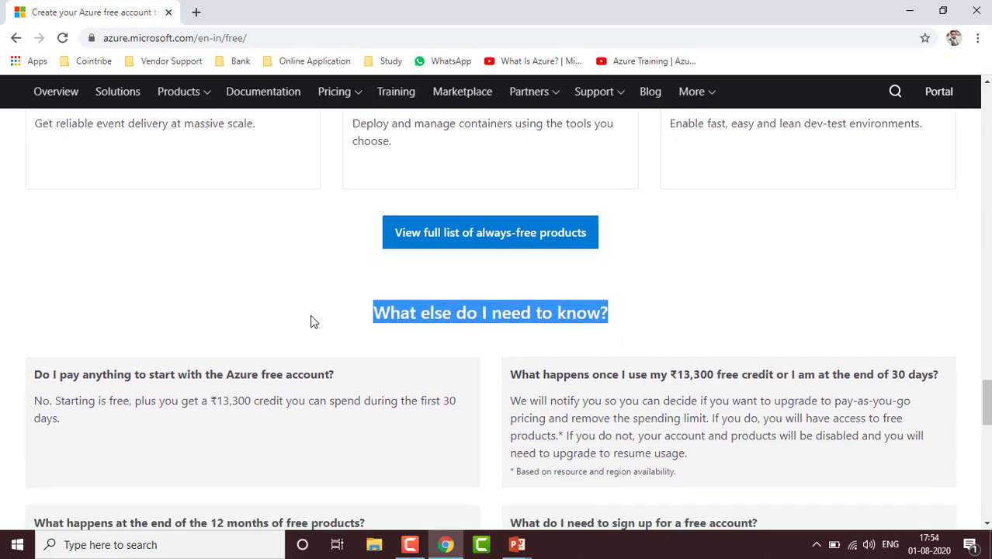
{"action": "scroll", "coordinate": [312, 318], "scroll_direction": "down", "scroll_amount": 3}
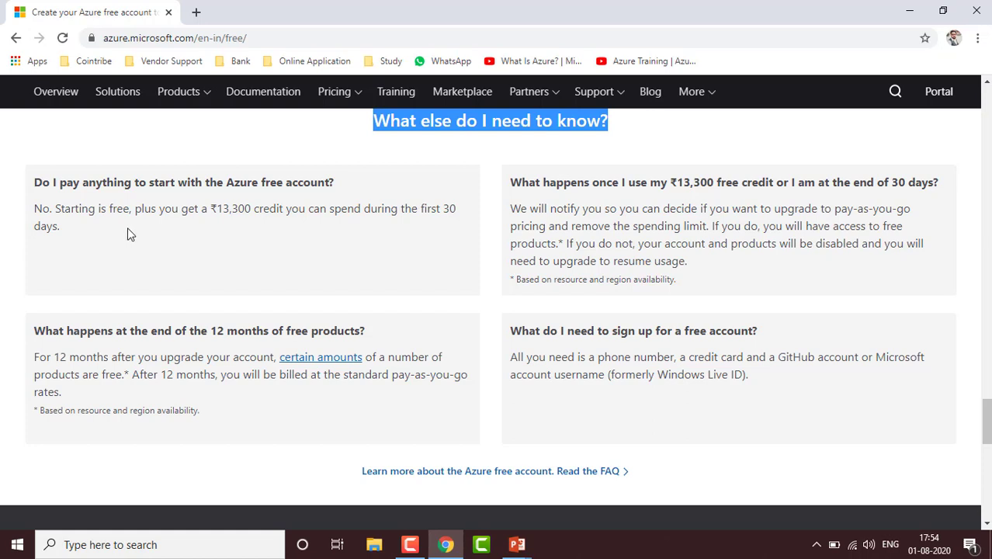
{"action": "left_click_drag", "start_coordinate": [152, 208], "coordinate": [320, 214]}
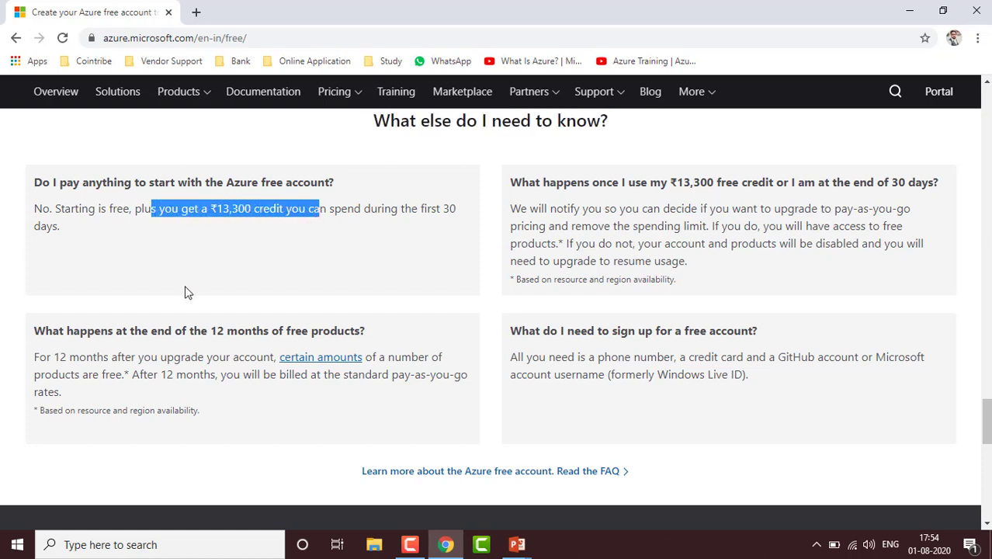
{"action": "scroll", "coordinate": [185, 289], "scroll_direction": "down", "scroll_amount": 1}
{"action": "left_click_drag", "start_coordinate": [45, 258], "coordinate": [370, 260]}
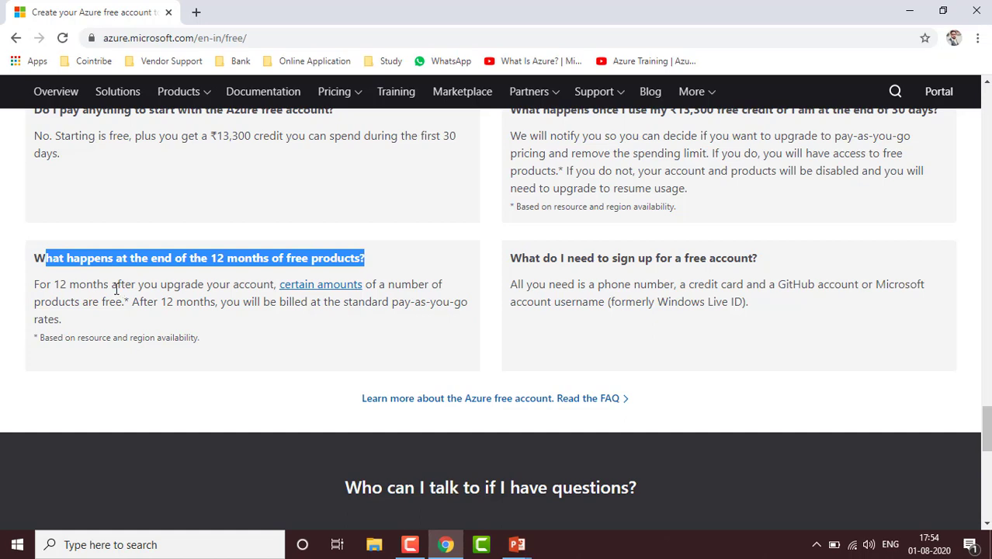
{"action": "left_click_drag", "start_coordinate": [59, 286], "coordinate": [190, 286]}
{"action": "left_click", "coordinate": [214, 285]}
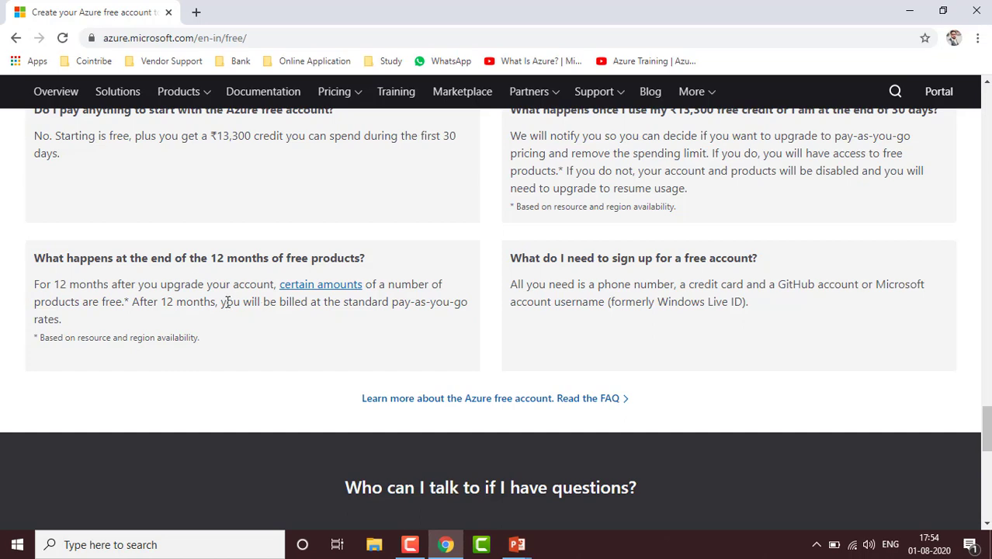
{"action": "left_click_drag", "start_coordinate": [227, 302], "coordinate": [393, 304]}
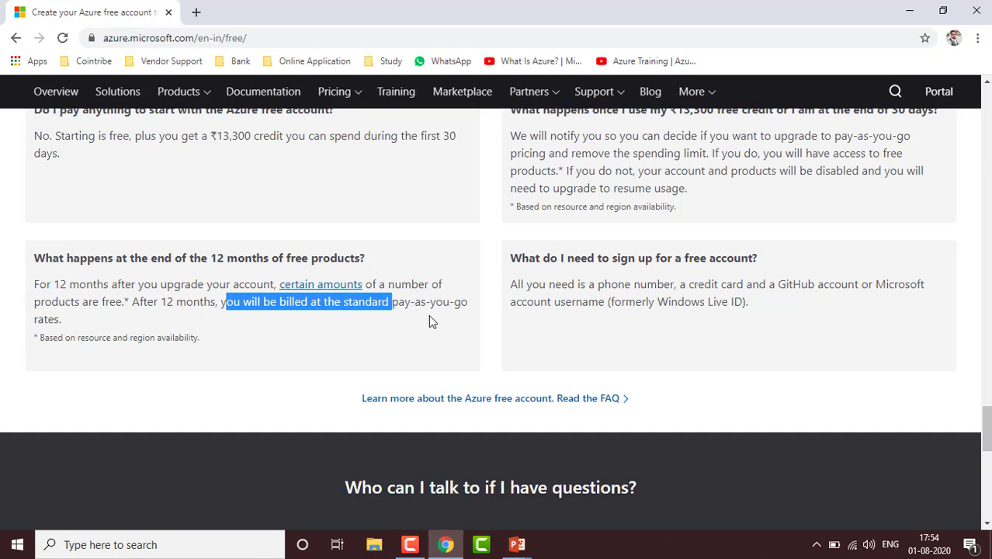
{"action": "left_click_drag", "start_coordinate": [397, 304], "coordinate": [468, 315]}
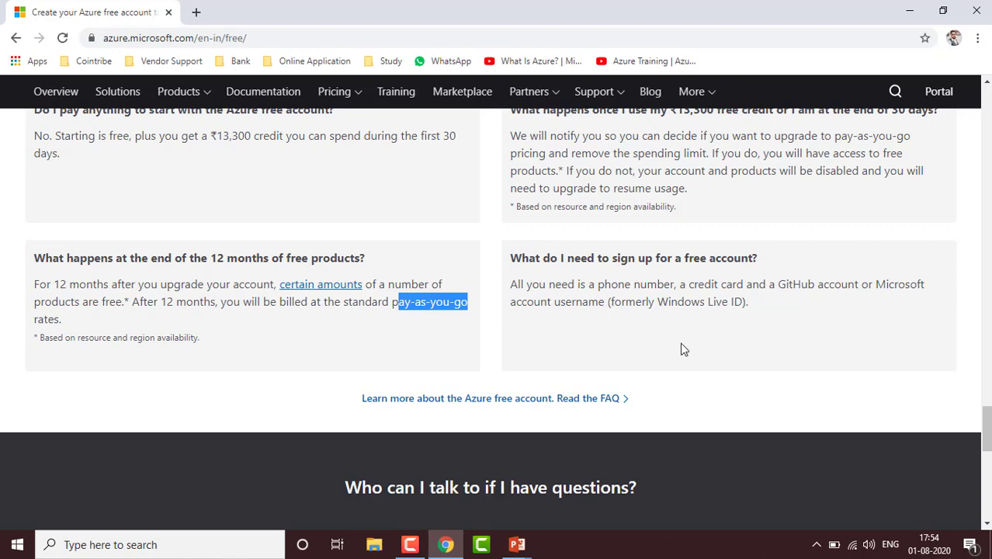
{"action": "scroll", "coordinate": [727, 346], "scroll_direction": "up", "scroll_amount": 3}
{"action": "scroll", "coordinate": [725, 340], "scroll_direction": "down", "scroll_amount": 1}
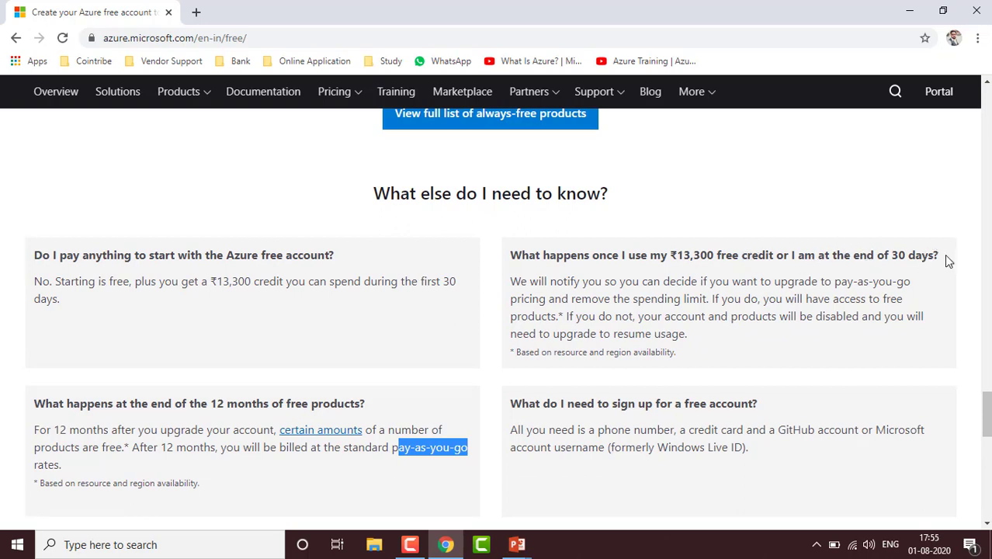
{"action": "left_click_drag", "start_coordinate": [943, 254], "coordinate": [512, 261]}
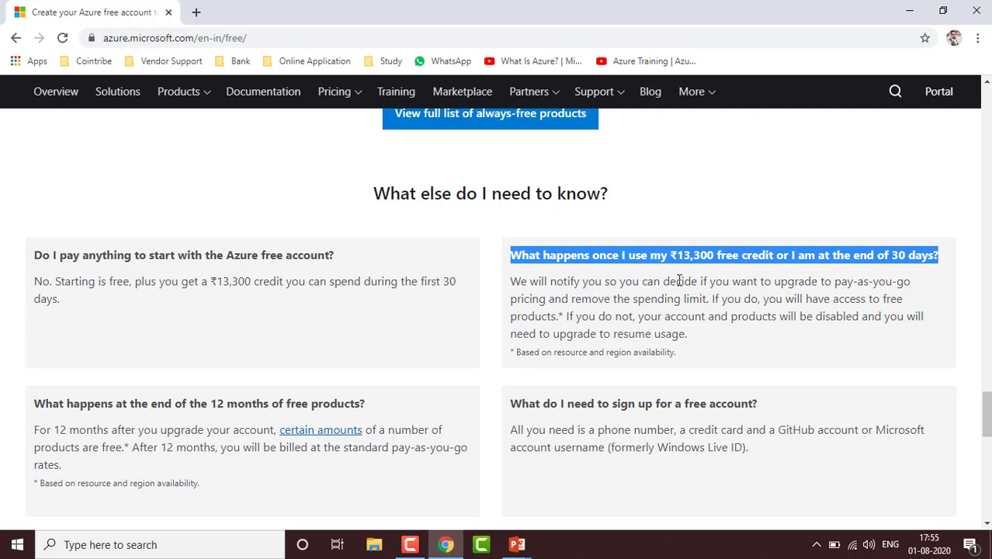
{"action": "left_click_drag", "start_coordinate": [661, 282], "coordinate": [690, 284]}
{"action": "left_click", "coordinate": [612, 282]}
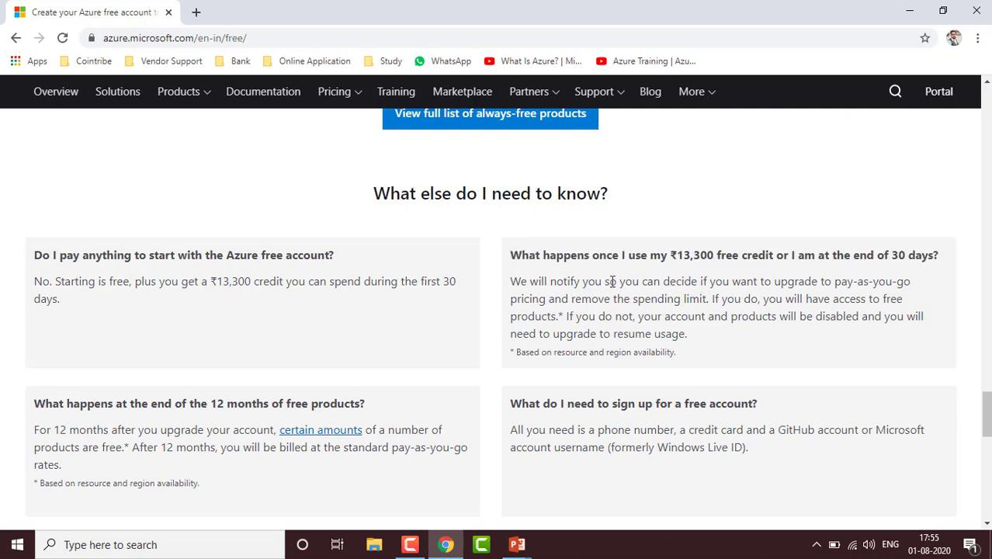
{"action": "left_click_drag", "start_coordinate": [613, 282], "coordinate": [670, 283]}
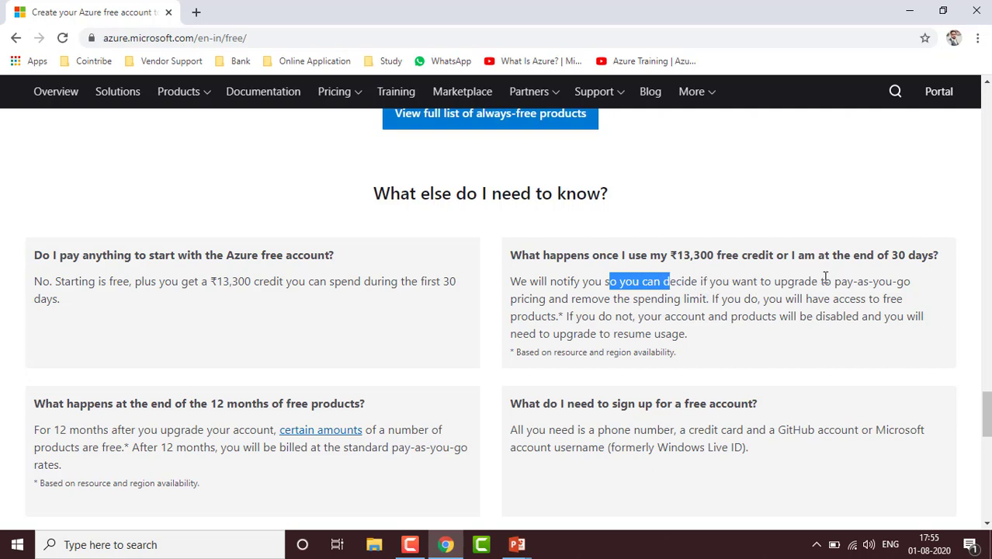
{"action": "left_click_drag", "start_coordinate": [832, 281], "coordinate": [877, 300]}
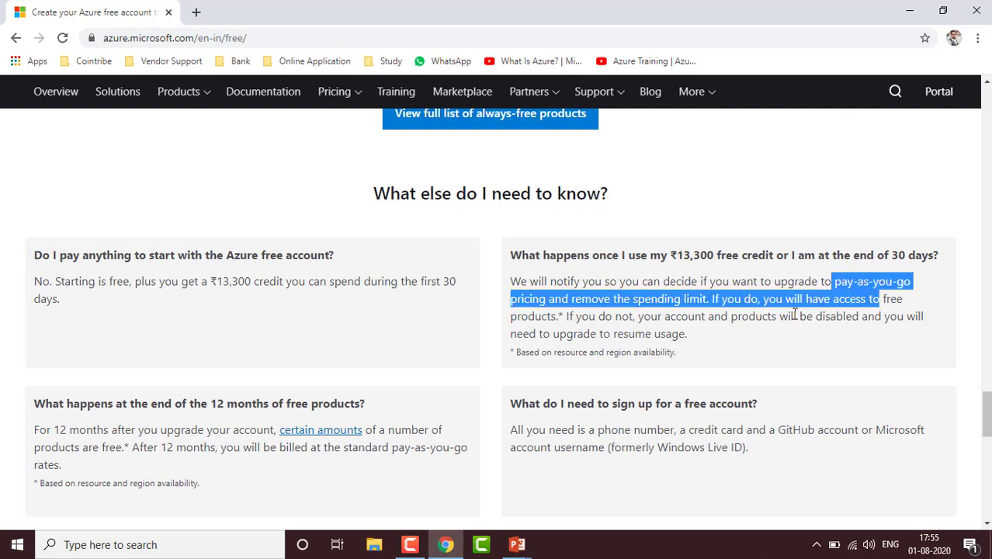
{"action": "left_click_drag", "start_coordinate": [730, 316], "coordinate": [874, 318]}
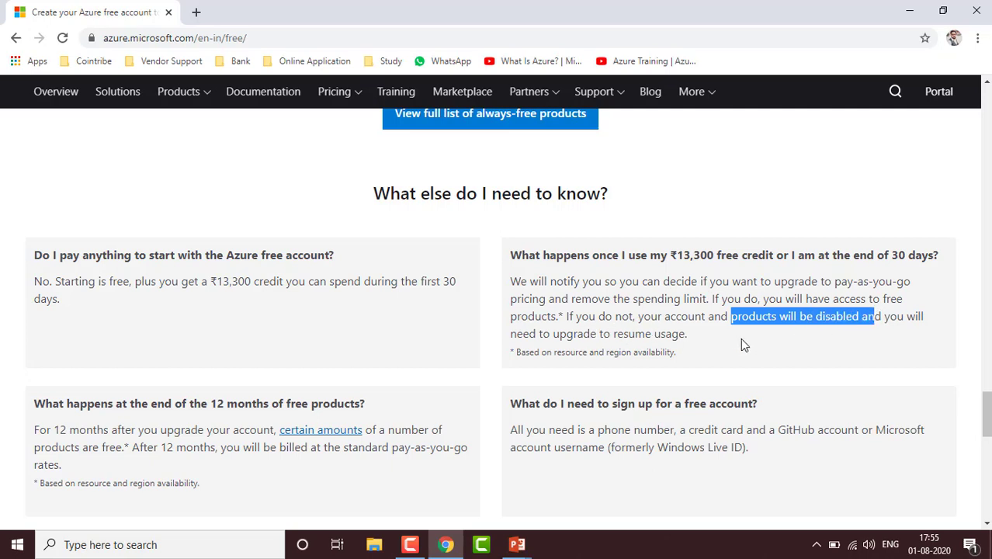
{"action": "scroll", "coordinate": [750, 340], "scroll_direction": "down", "scroll_amount": 1}
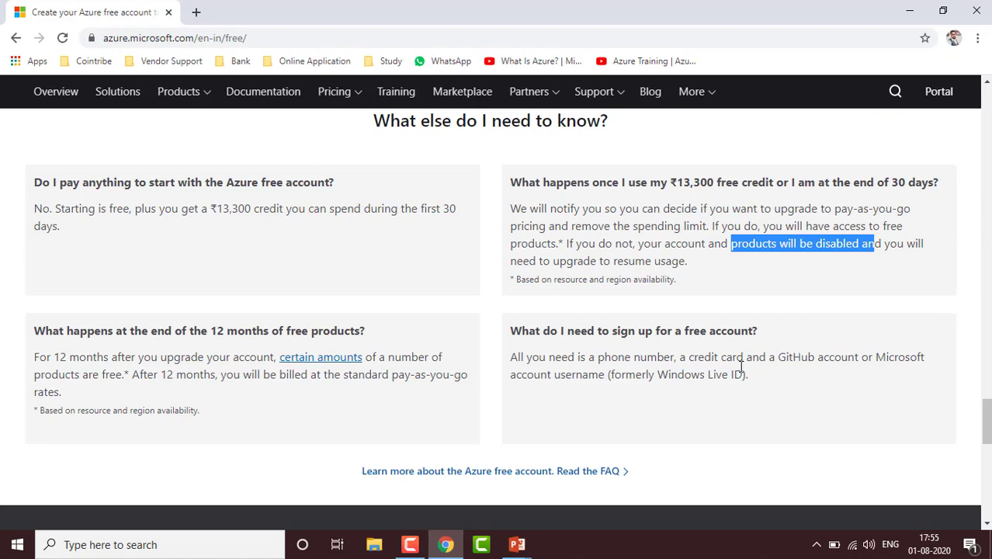
{"action": "scroll", "coordinate": [739, 373], "scroll_direction": "down", "scroll_amount": 3}
{"action": "scroll", "coordinate": [739, 373], "scroll_direction": "up", "scroll_amount": 3}
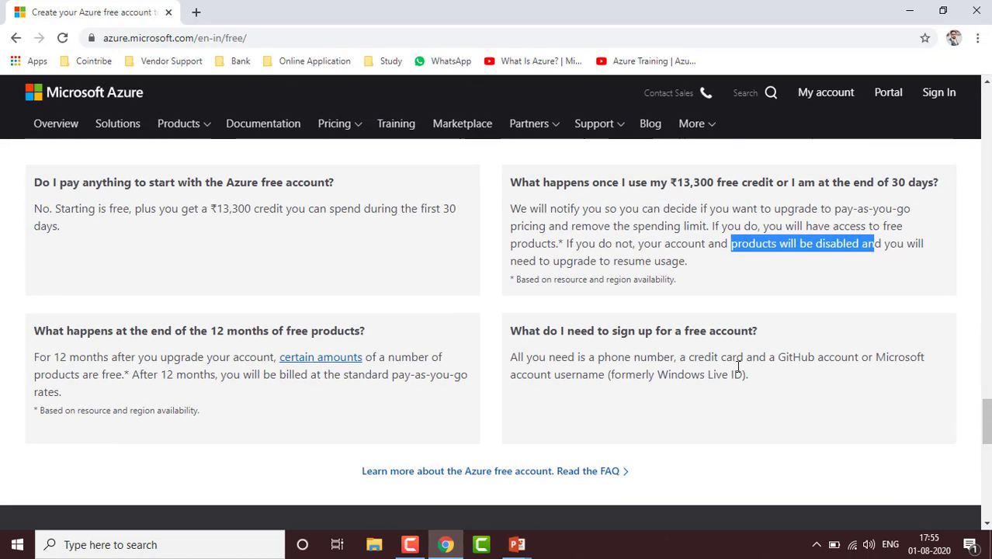
{"action": "scroll", "coordinate": [739, 373], "scroll_direction": "up", "scroll_amount": 2}
Start the free Azure sign-up and choose to create a new Microsoft account
{"action": "scroll", "coordinate": [739, 373], "scroll_direction": "up", "scroll_amount": 2}
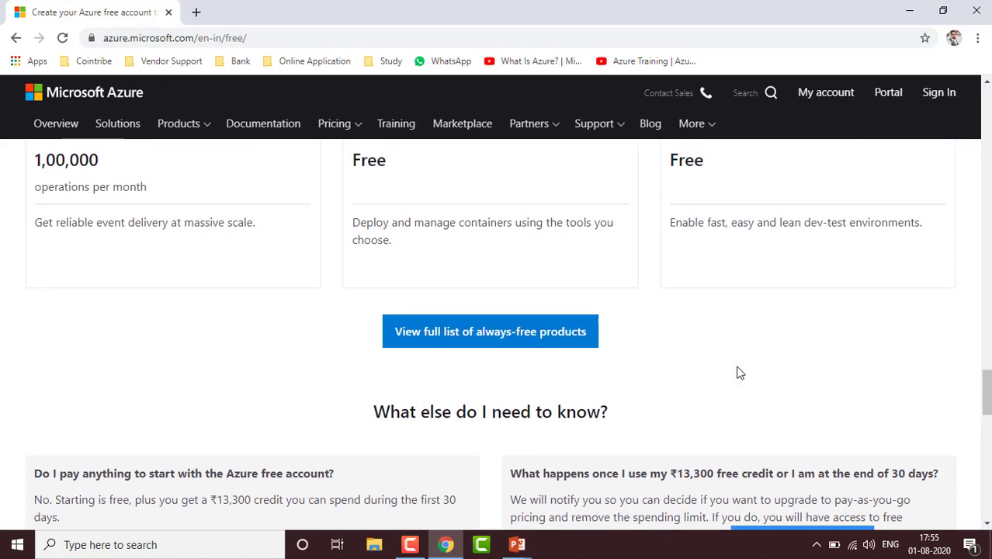
{"action": "left_click_drag", "start_coordinate": [982, 379], "coordinate": [986, 101]}
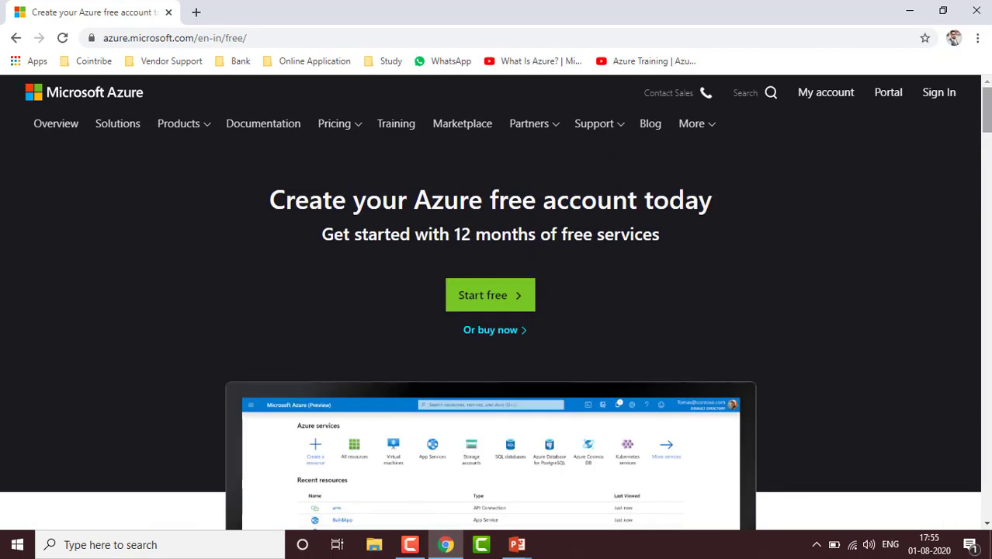
{"action": "left_click", "coordinate": [513, 296]}
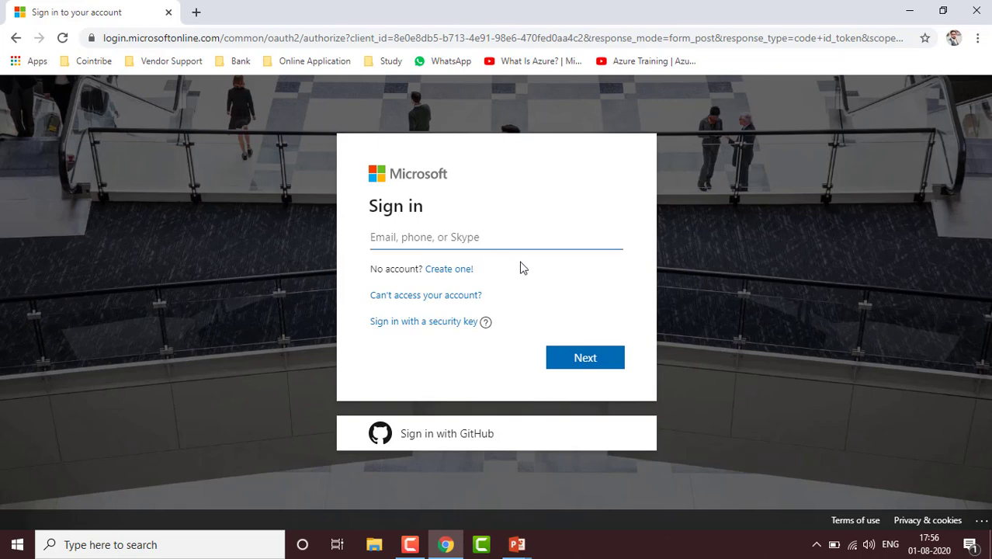
{"action": "left_click", "coordinate": [459, 269]}
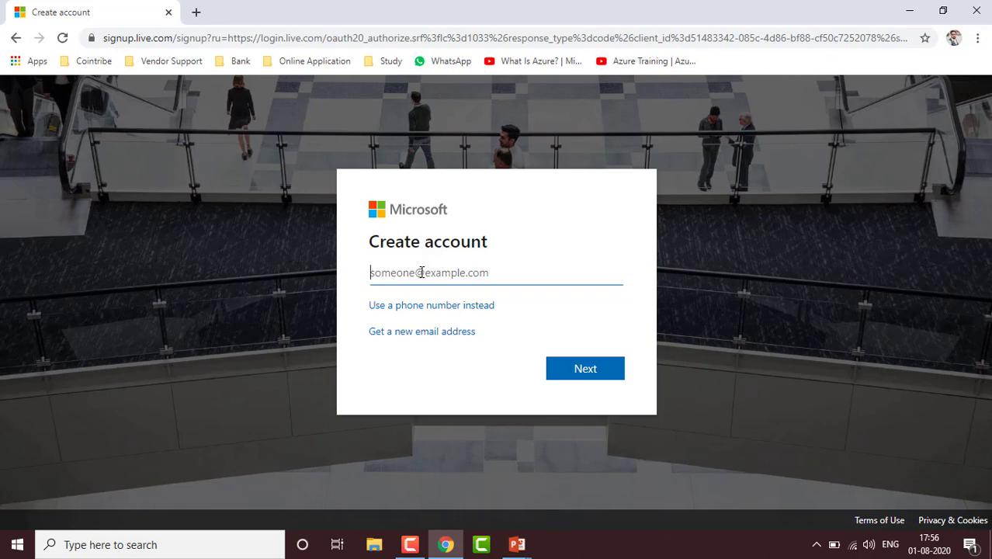
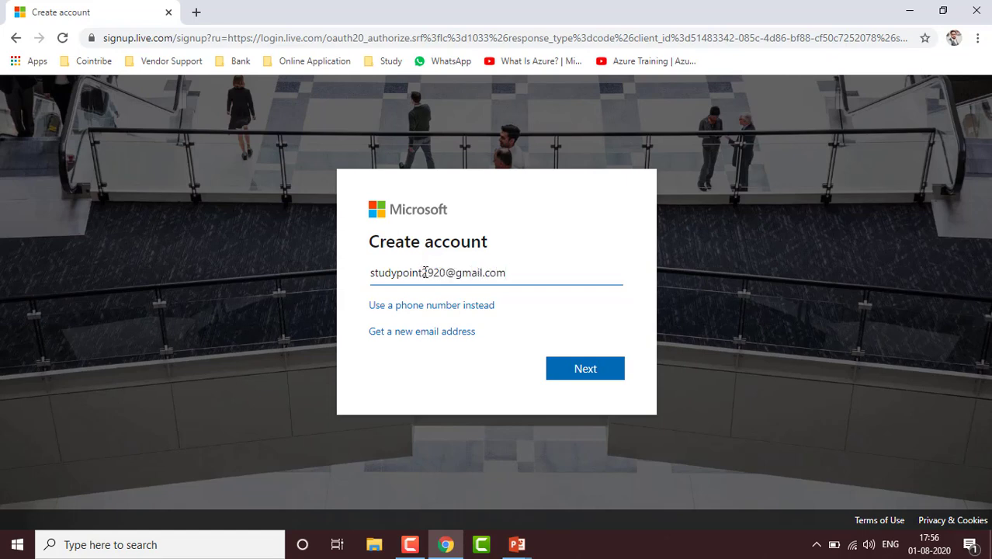
Register the account e-mail and a password, decline saving it, and begin entering the emailed code
{"action": "left_click", "coordinate": [603, 376]}
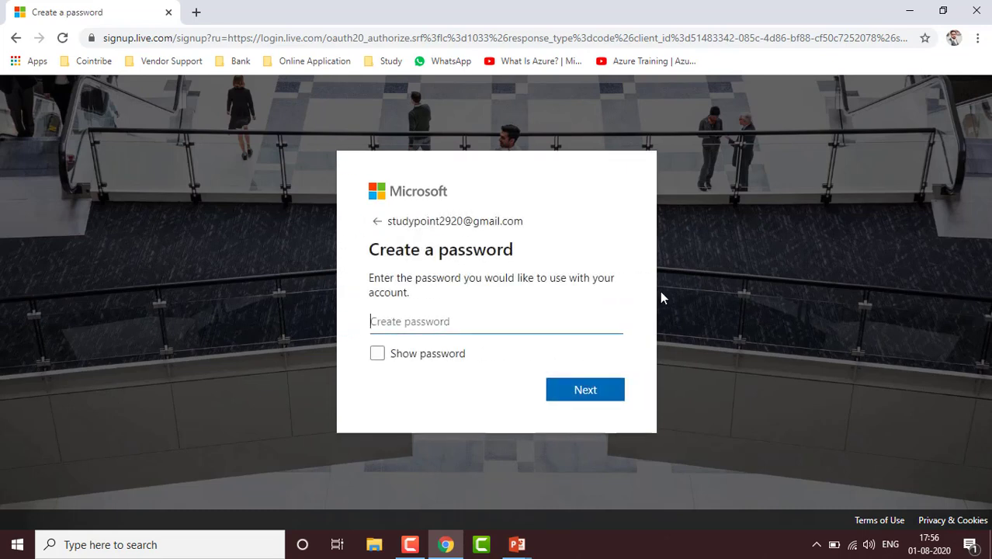
{"action": "left_click", "coordinate": [395, 318]}
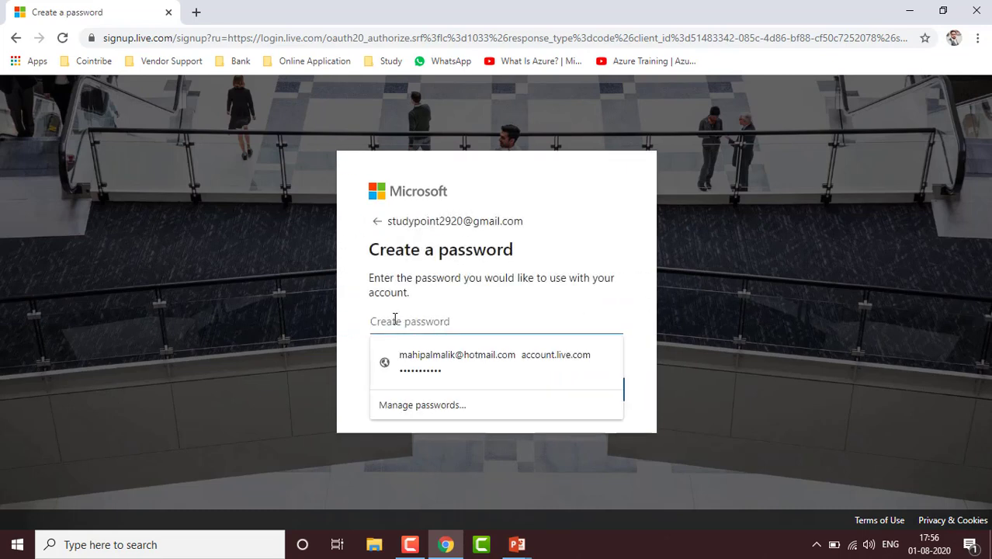
{"action": "type", "text": "••••••••"}
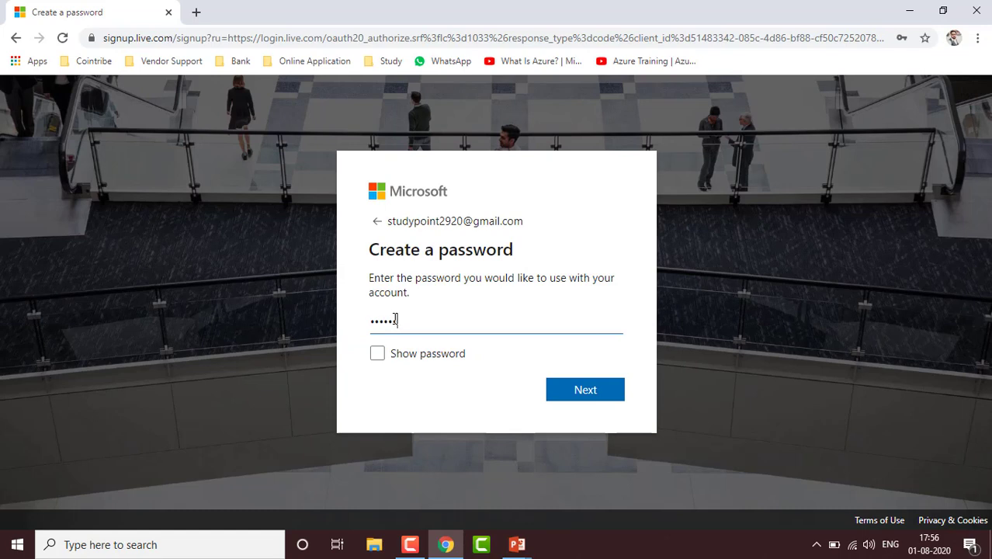
{"action": "type", "text": "•"}
{"action": "left_click", "coordinate": [582, 392]}
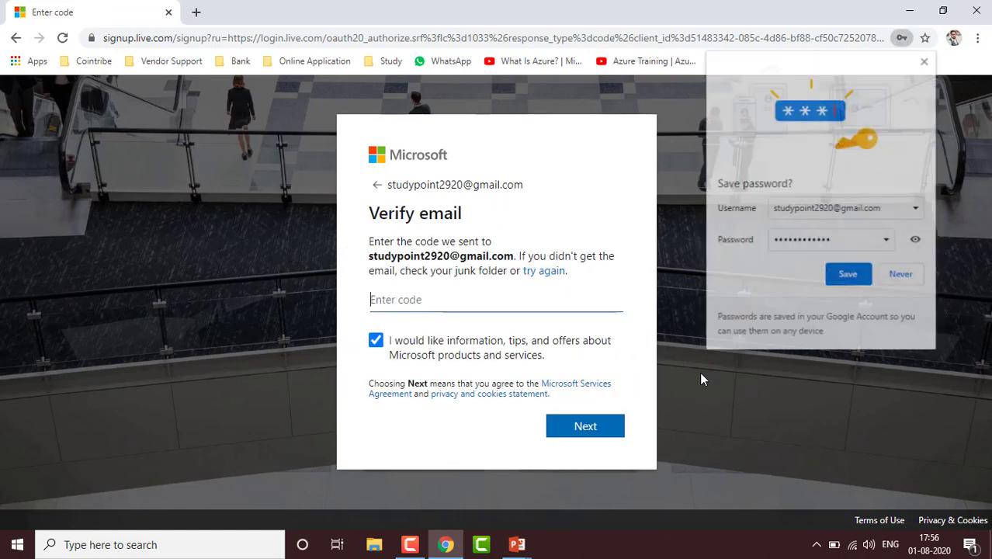
{"action": "left_click", "coordinate": [900, 275]}
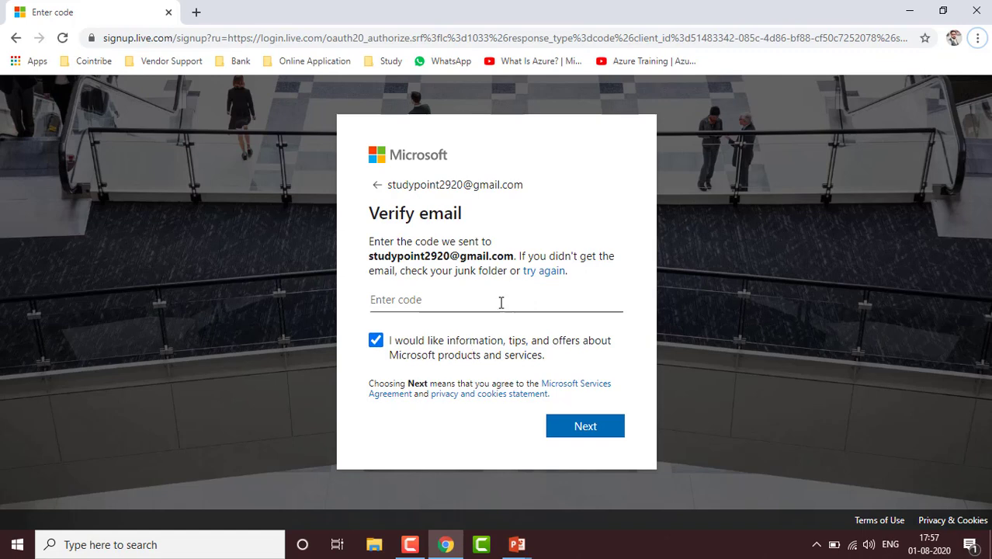
{"action": "left_click", "coordinate": [420, 302]}
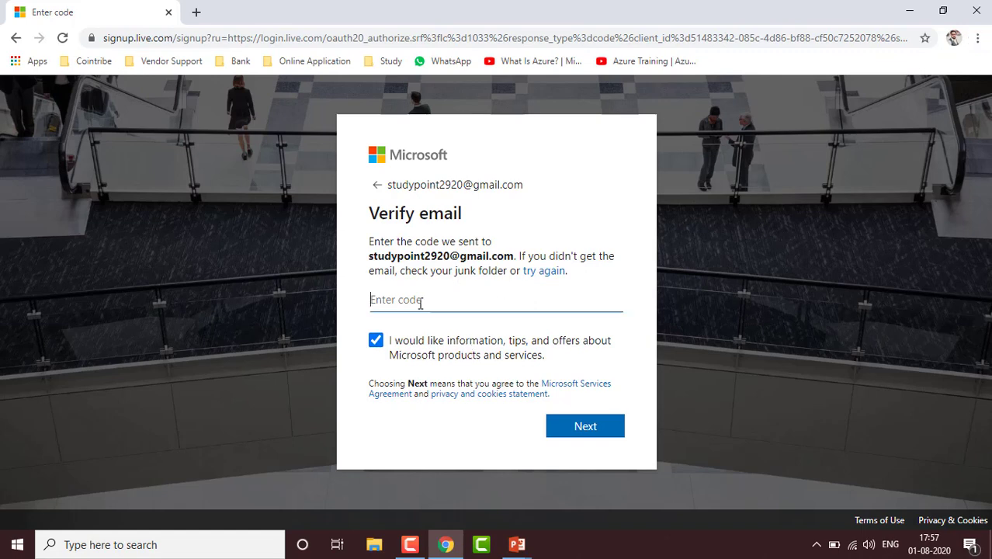
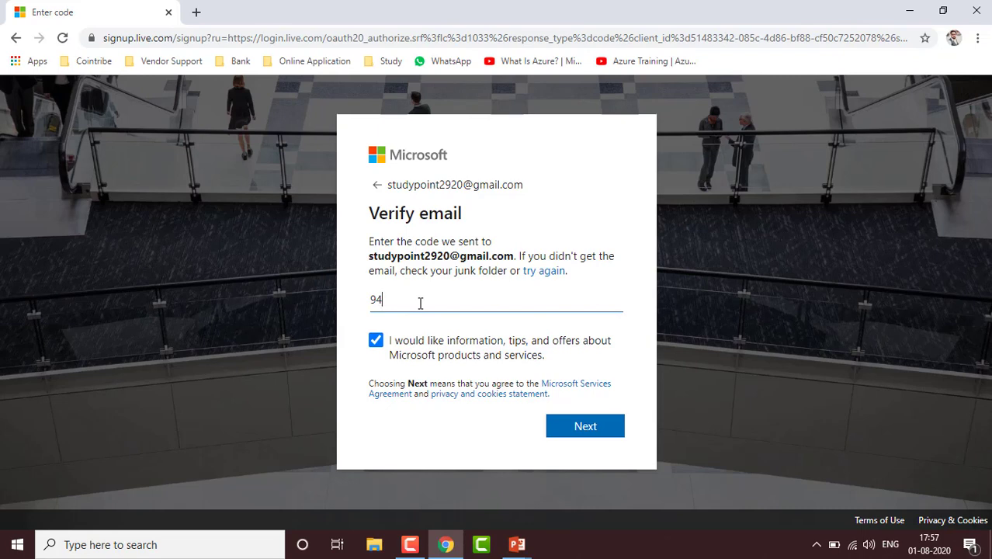
Submit the verification code and replace the rejected common password with a stronger one
{"action": "left_click", "coordinate": [593, 427]}
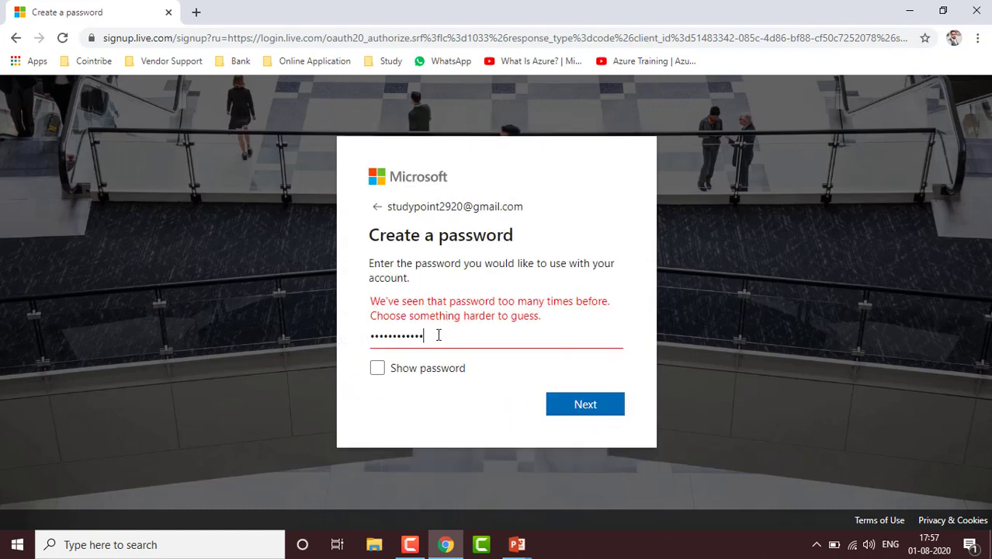
{"action": "left_click_drag", "start_coordinate": [437, 336], "coordinate": [345, 340]}
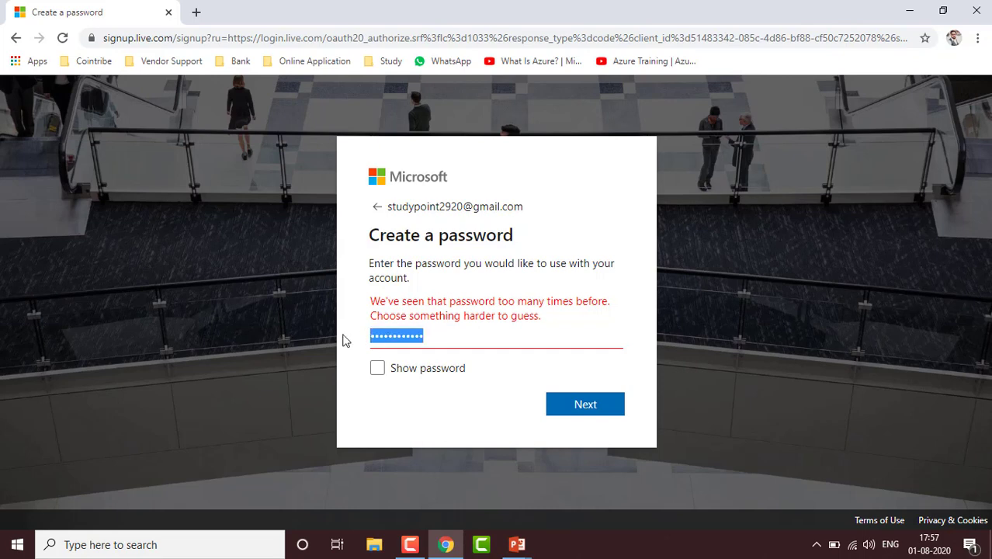
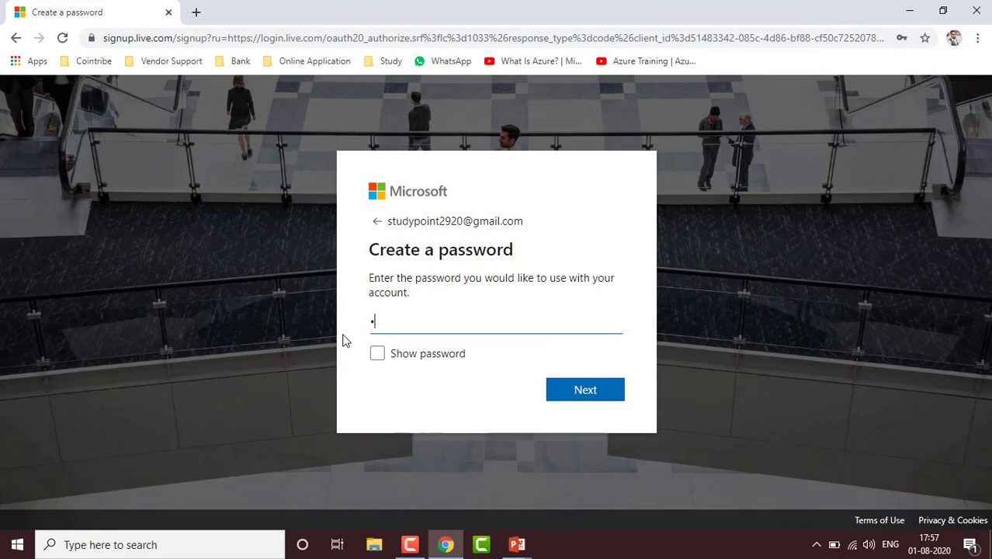
{"action": "left_click", "coordinate": [574, 392]}
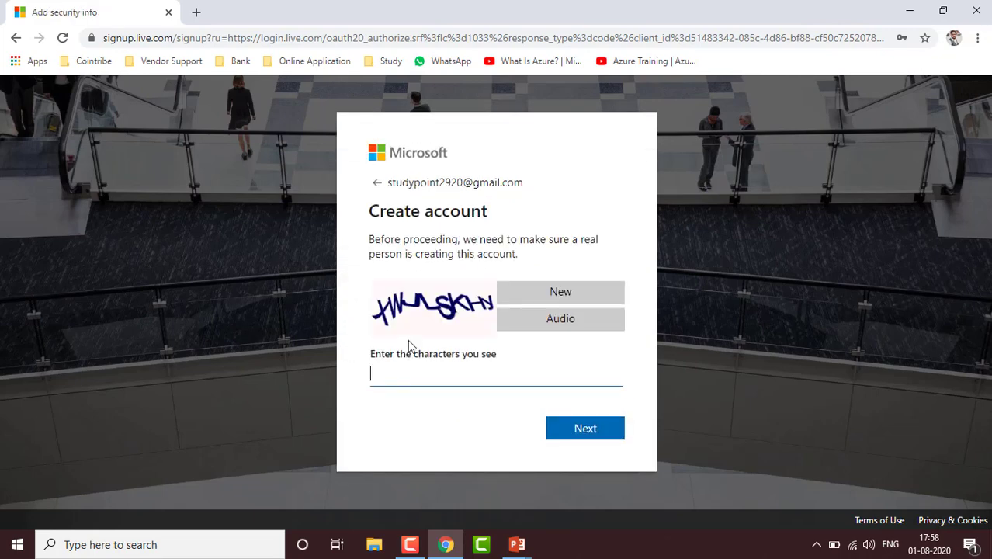
Load a clearer captcha image, enter its characters and submit to create the account
{"action": "type", "text": "tw"}
{"action": "left_click", "coordinate": [559, 293]}
{"action": "left_click", "coordinate": [409, 377]}
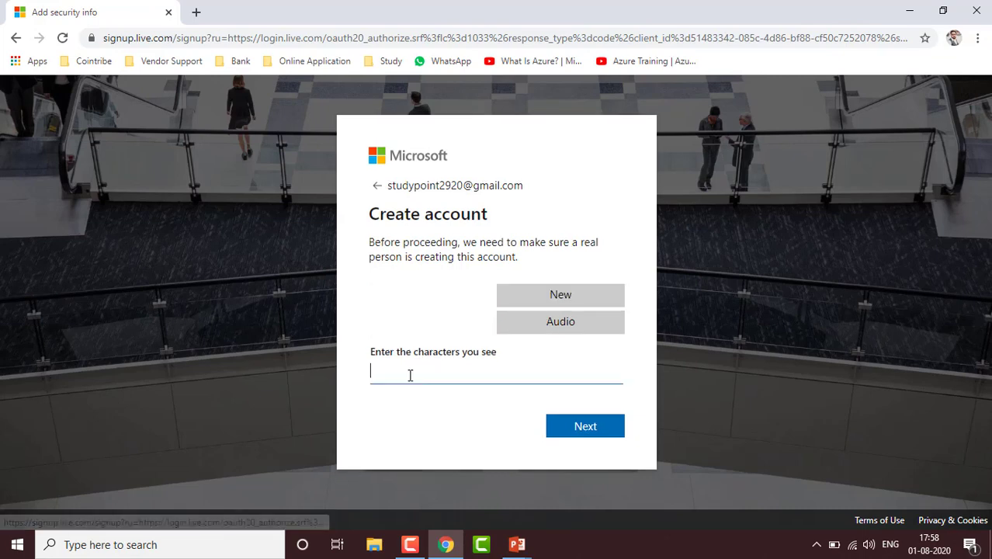
{"action": "type", "text": "S"}
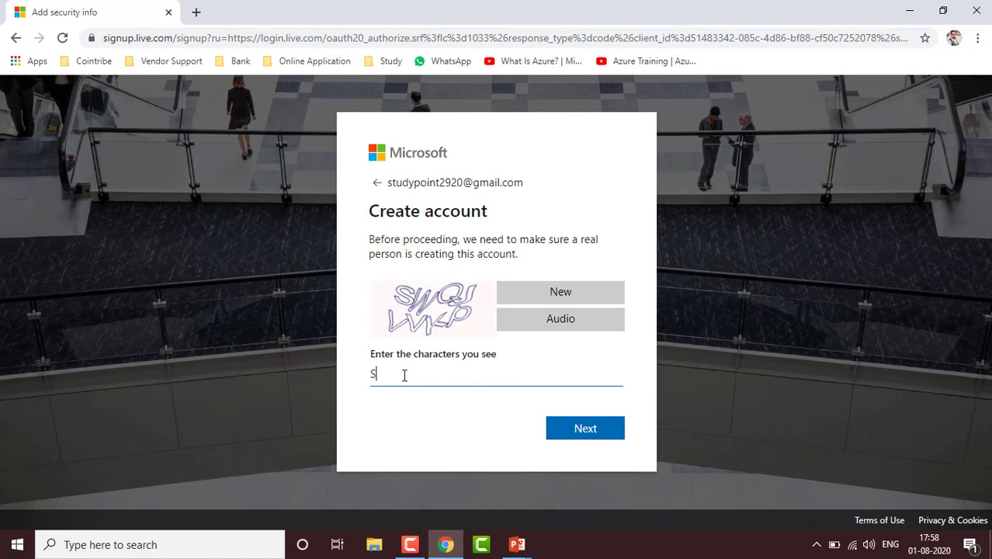
{"action": "type", "text": "WQJVVKP"}
{"action": "left_click", "coordinate": [587, 431]}
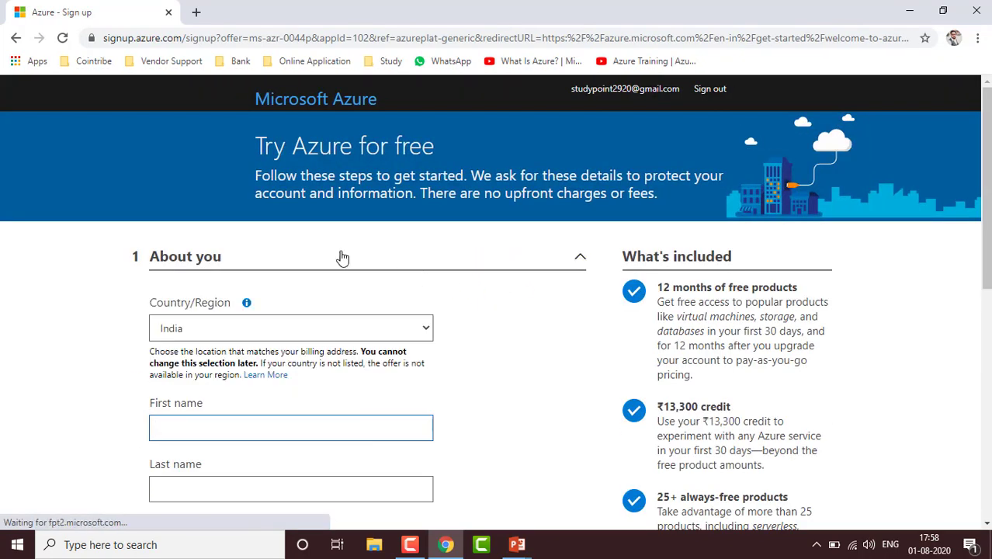
Fill in the first and last name fields on the About you form
{"action": "left_click", "coordinate": [510, 317]}
{"action": "scroll", "coordinate": [509, 314], "scroll_direction": "down", "scroll_amount": 2}
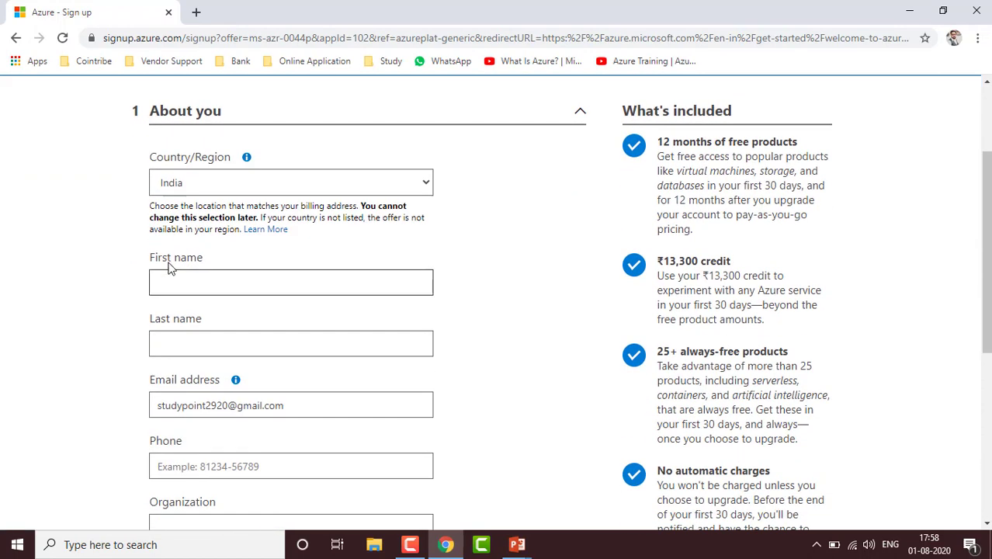
{"action": "left_click", "coordinate": [171, 280]}
{"action": "left_click", "coordinate": [500, 282]}
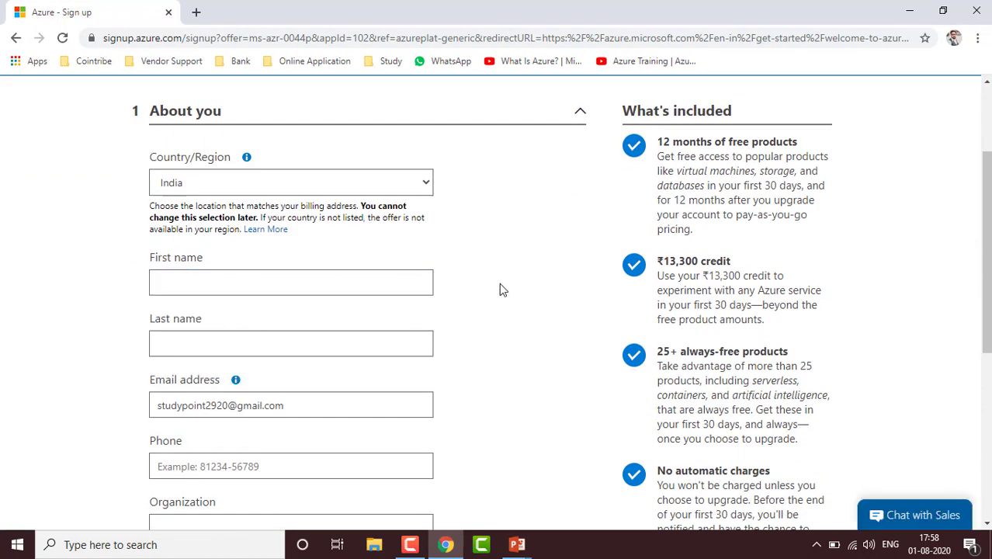
{"action": "left_click", "coordinate": [364, 281]}
{"action": "type", "text": "Stu"}
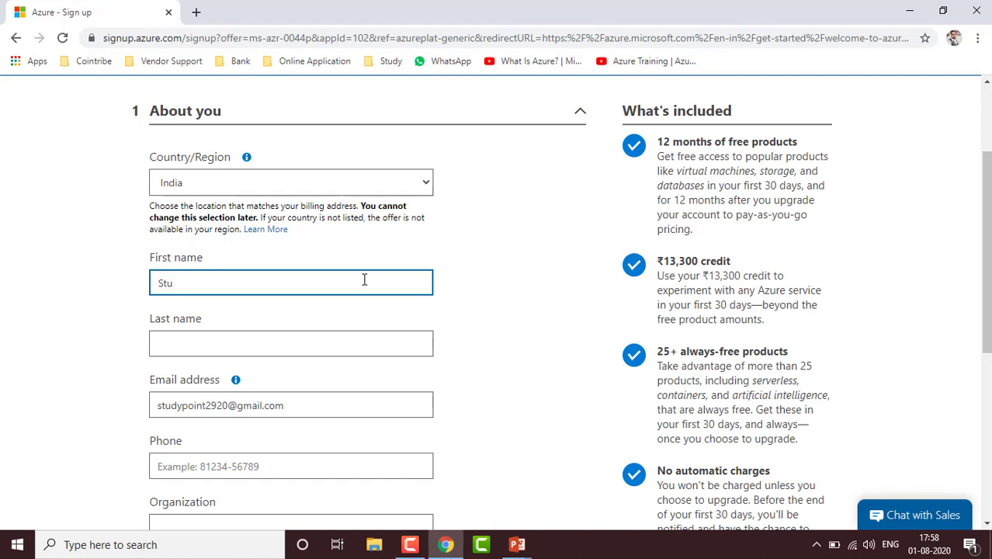
{"action": "type", "text": "dy"}
{"action": "key", "text": "Tab"}
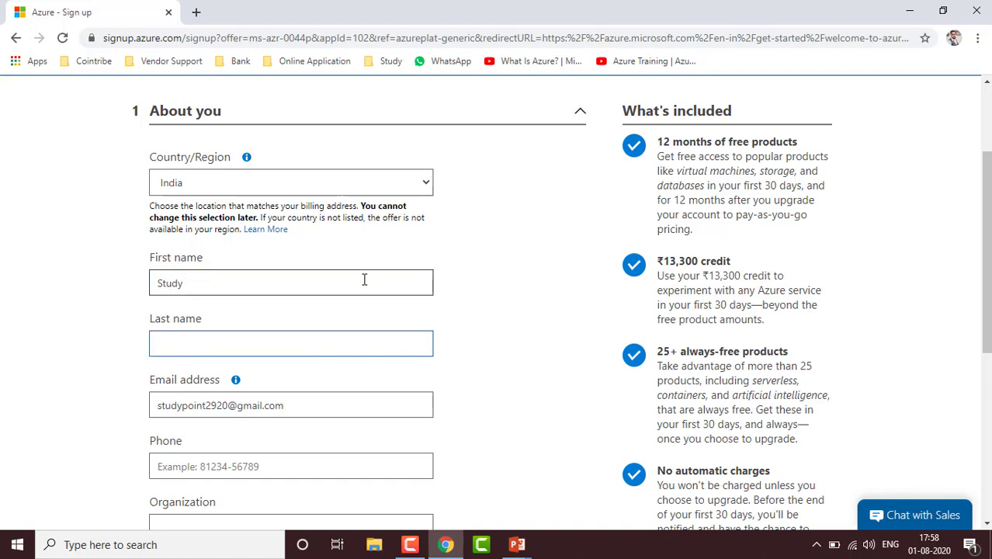
{"action": "type", "text": "Point"}
Enter the contact phone number
{"action": "scroll", "coordinate": [361, 306], "scroll_direction": "down", "scroll_amount": 2}
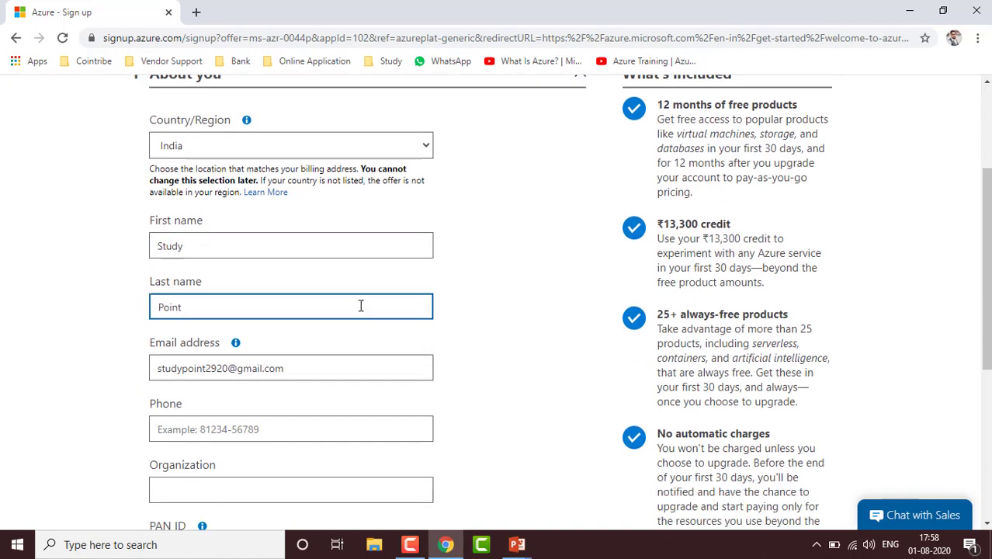
{"action": "left_click", "coordinate": [202, 321]}
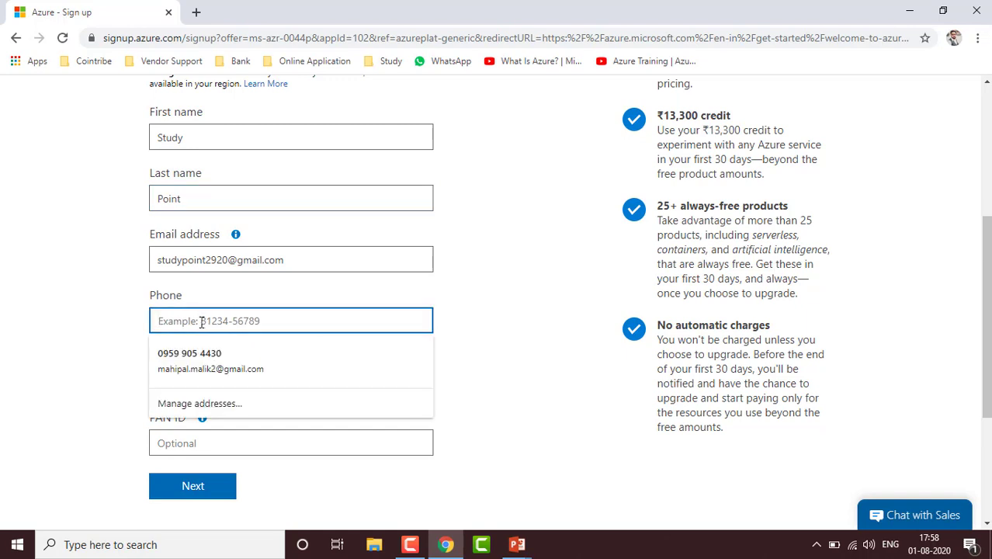
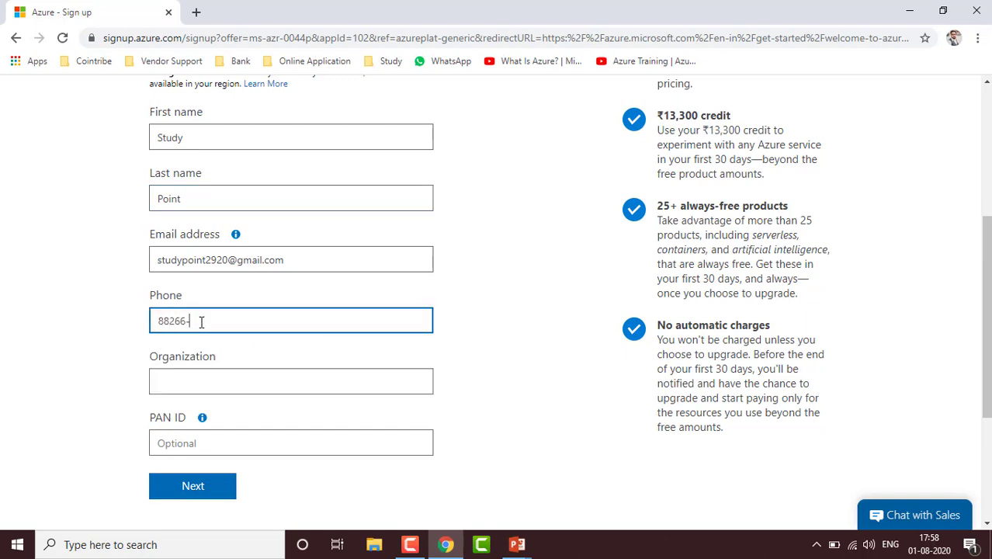
Fill in the required organization, replacing 'Demo' with 'Study'
{"action": "left_click", "coordinate": [194, 372]}
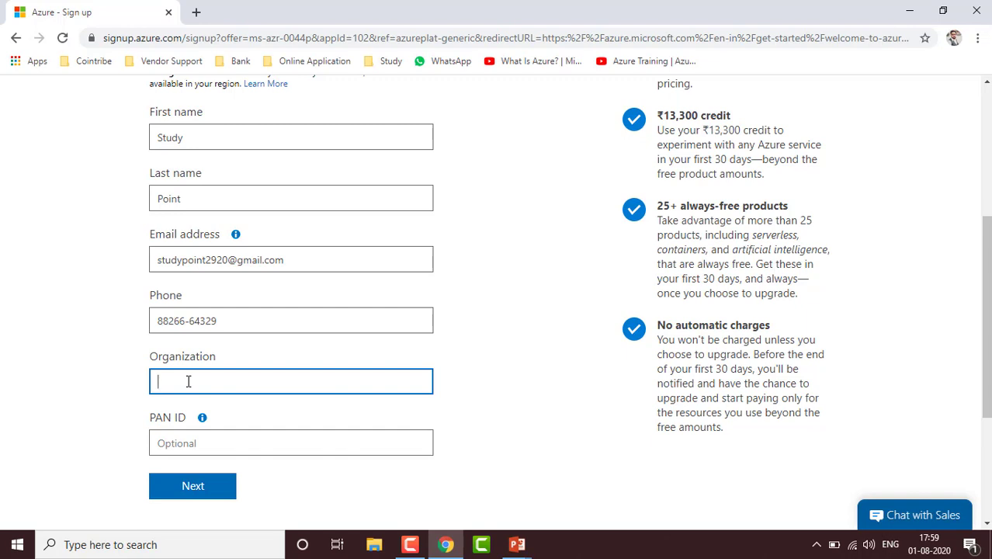
{"action": "scroll", "coordinate": [458, 444], "scroll_direction": "down", "scroll_amount": 1}
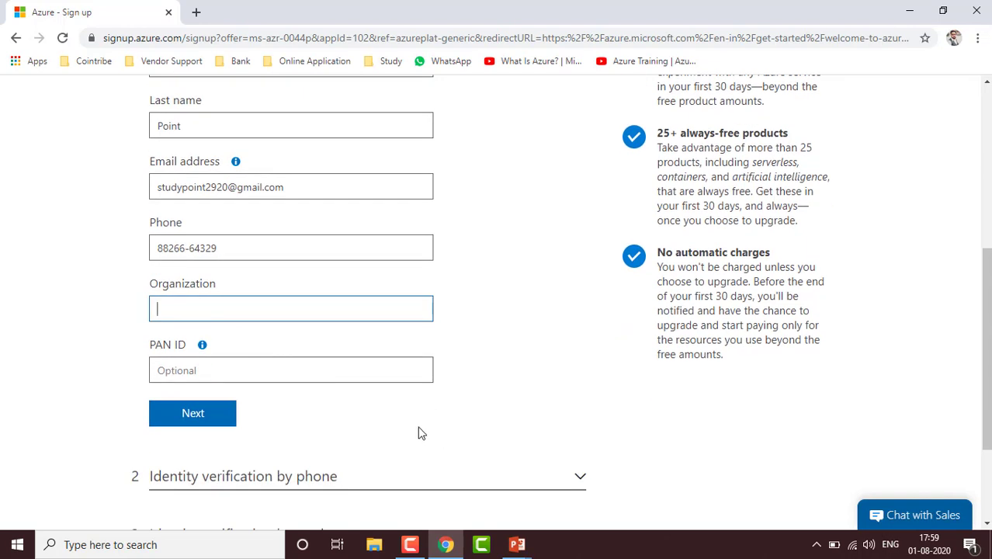
{"action": "scroll", "coordinate": [384, 423], "scroll_direction": "down", "scroll_amount": 2}
{"action": "left_click", "coordinate": [209, 273]}
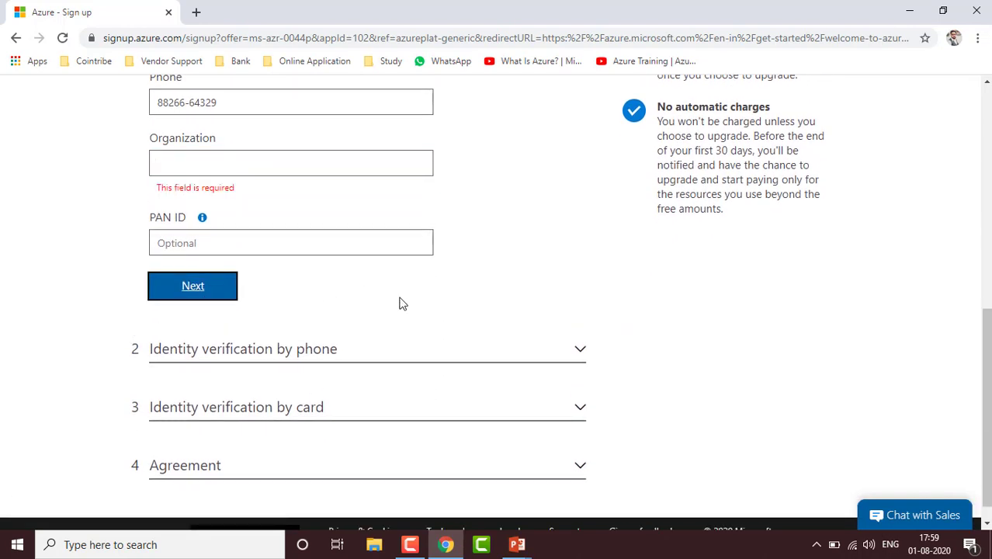
{"action": "left_click", "coordinate": [187, 162]}
{"action": "type", "text": "Demo"}
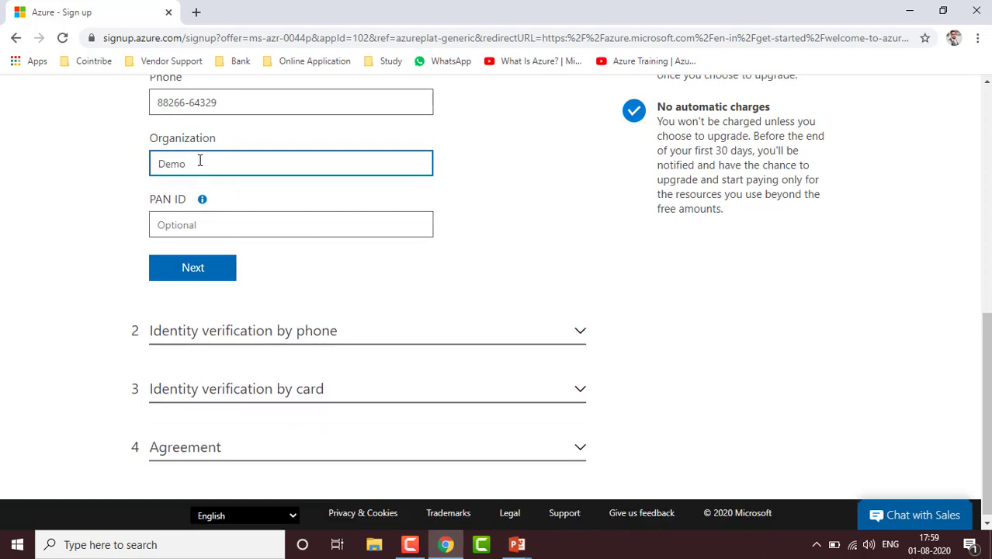
{"action": "left_click_drag", "start_coordinate": [199, 161], "coordinate": [139, 170]}
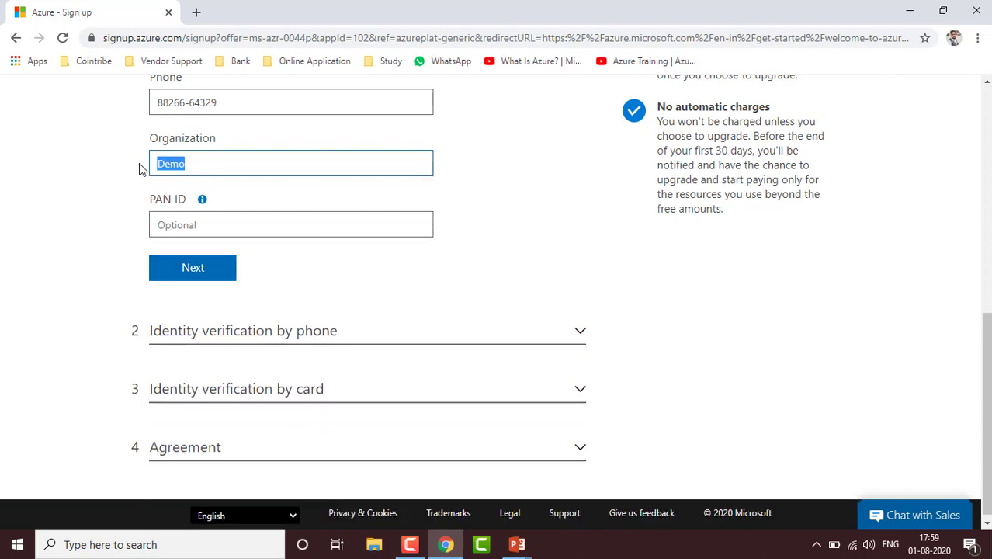
{"action": "type", "text": "Studt"}
{"action": "key", "text": "BackSpace"}
Finish the organization 'Study', submit About you, and verify the phone with the texted code
{"action": "type", "text": "y"}
{"action": "left_click", "coordinate": [194, 267]}
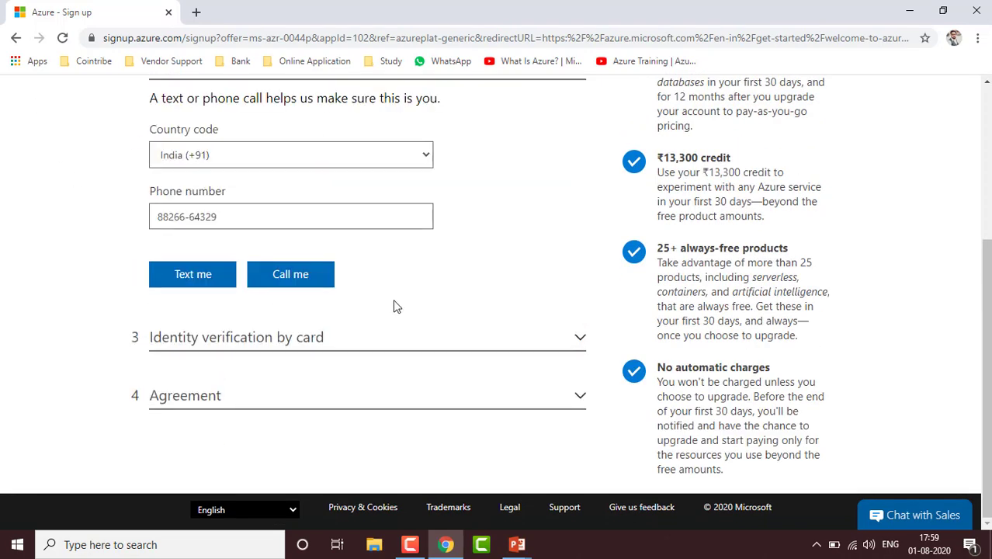
{"action": "left_click", "coordinate": [195, 274]}
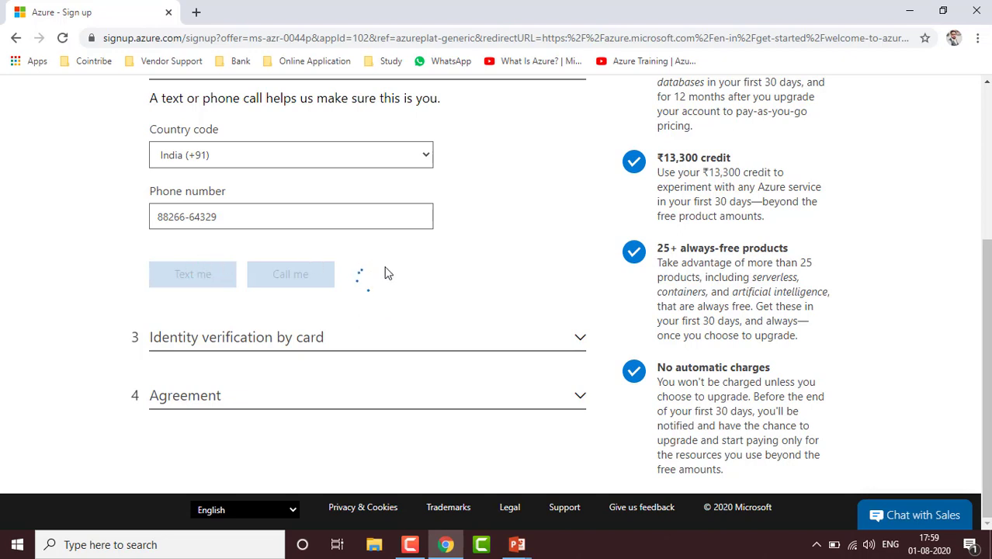
{"action": "left_click", "coordinate": [279, 336]}
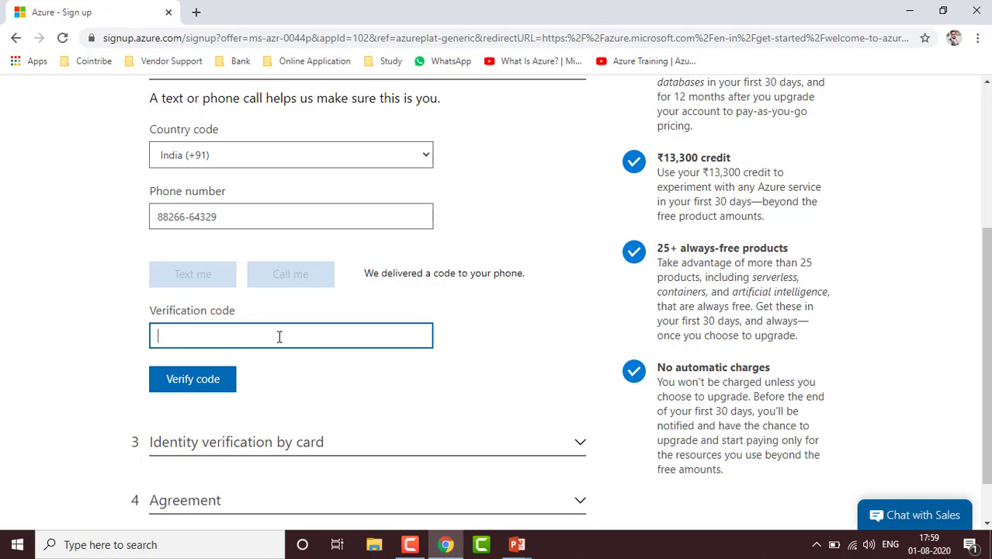
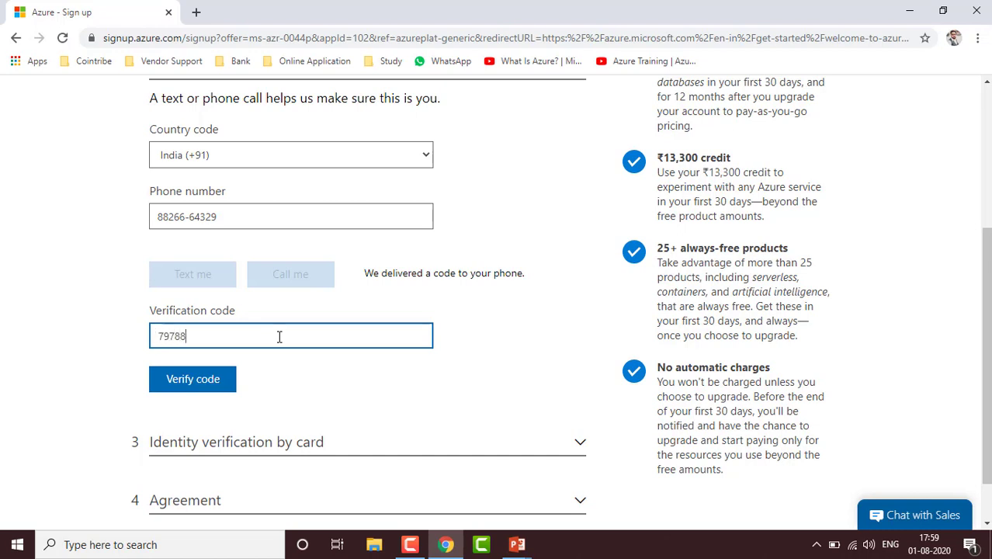
{"action": "left_click", "coordinate": [193, 378]}
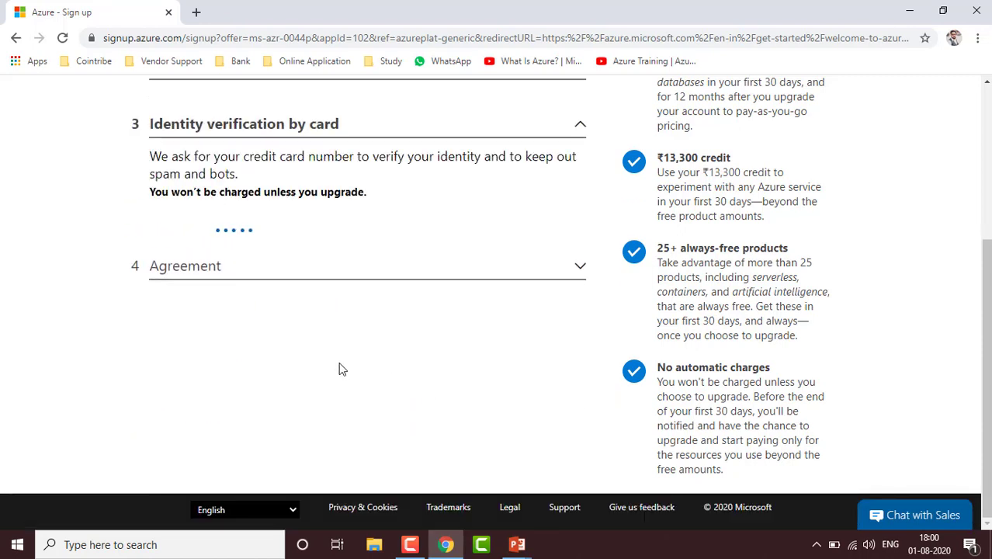
Scroll through the card and billing address form to review the entered details
{"action": "scroll", "coordinate": [343, 332], "scroll_direction": "up", "scroll_amount": 1}
{"action": "scroll", "coordinate": [343, 332], "scroll_direction": "up", "scroll_amount": 1}
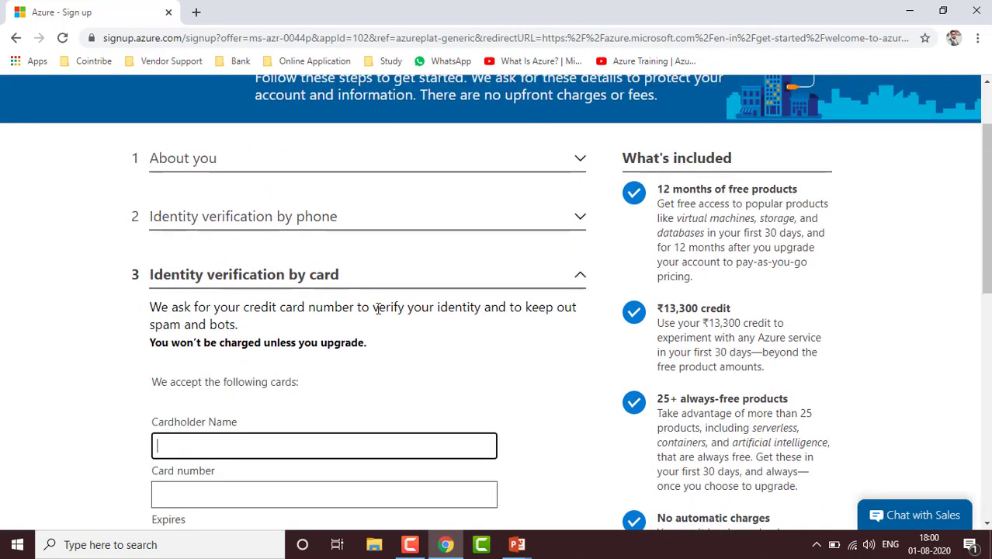
{"action": "scroll", "coordinate": [305, 392], "scroll_direction": "down", "scroll_amount": 1}
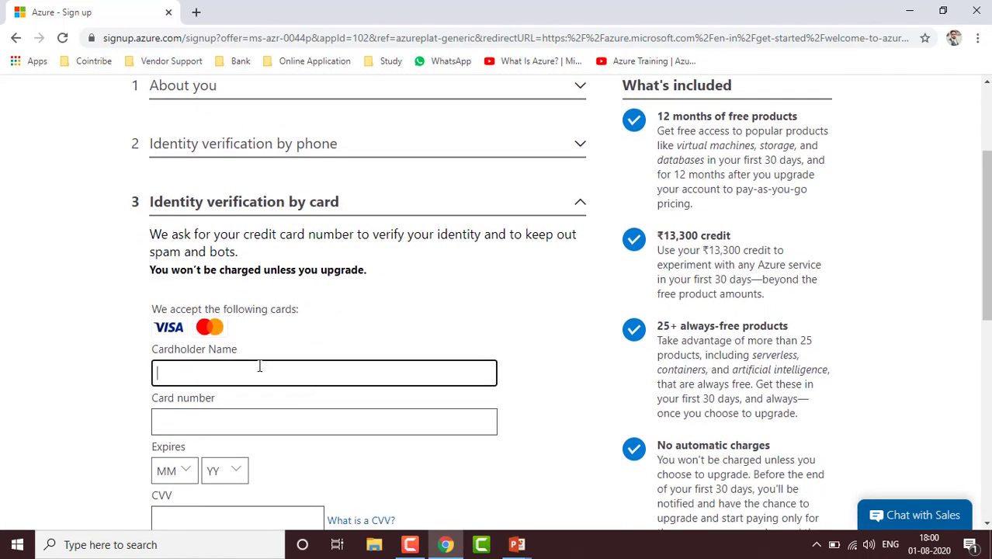
{"action": "scroll", "coordinate": [260, 368], "scroll_direction": "down", "scroll_amount": 2}
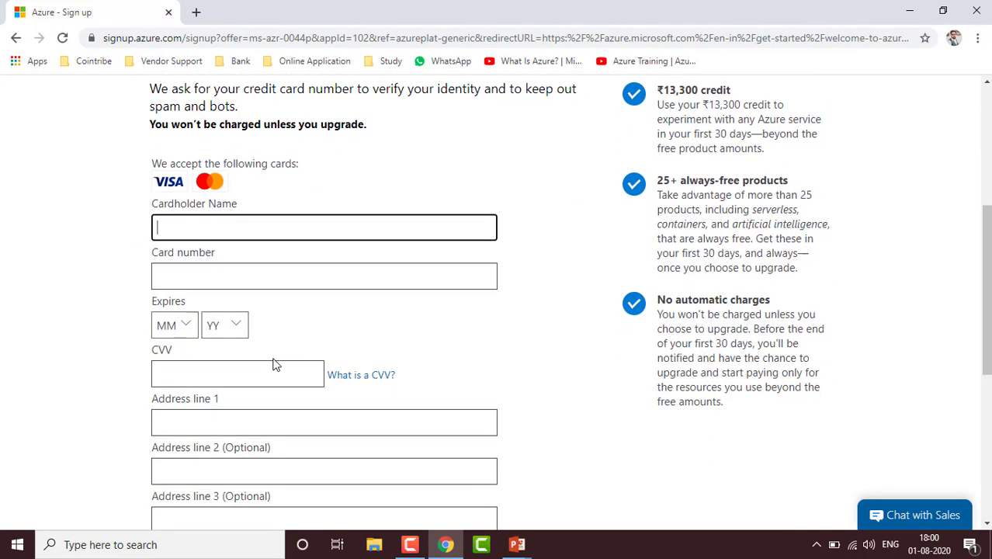
{"action": "scroll", "coordinate": [274, 361], "scroll_direction": "down", "scroll_amount": 2}
{"action": "scroll", "coordinate": [275, 361], "scroll_direction": "down", "scroll_amount": 1}
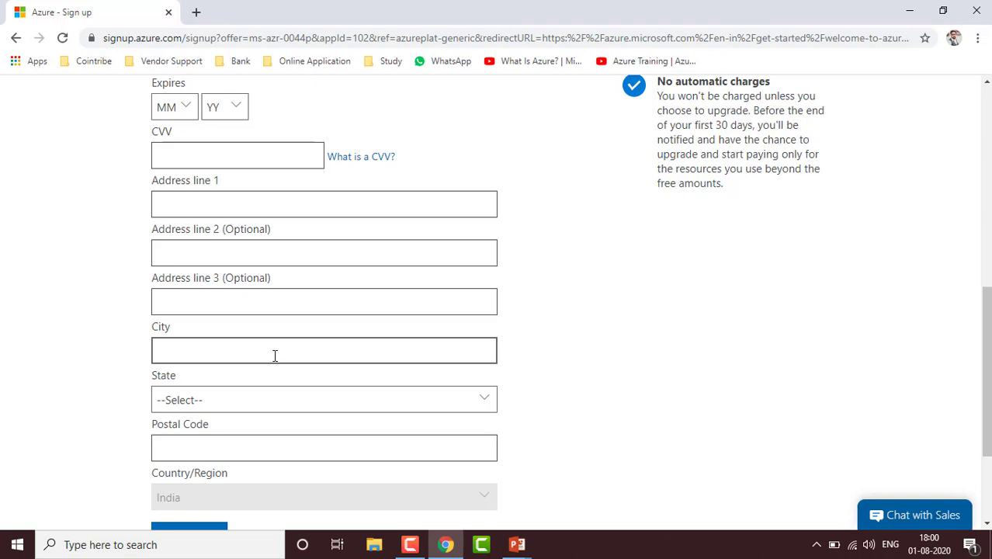
{"action": "scroll", "coordinate": [274, 356], "scroll_direction": "up", "scroll_amount": 1}
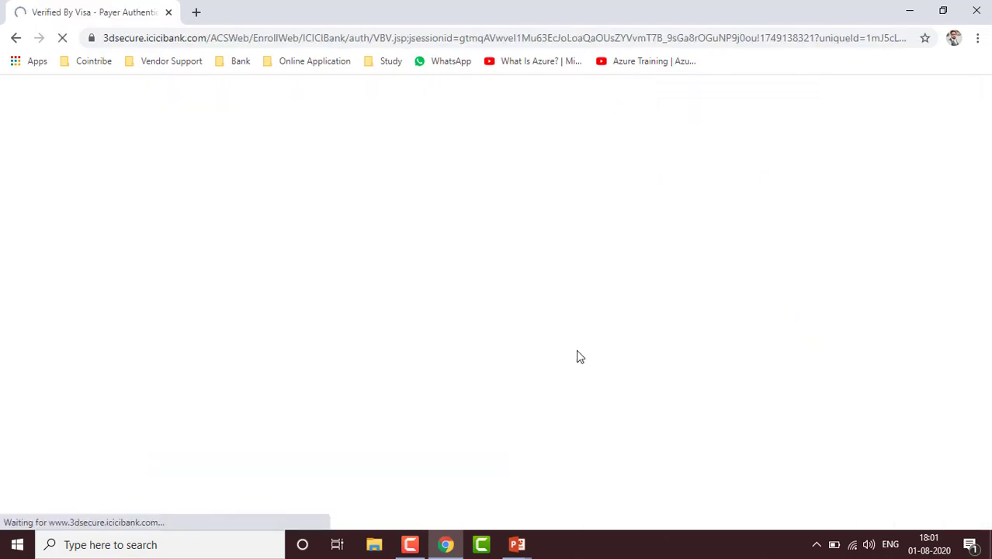
Authorize the Rs 2.00 ICICI Bank verification charge with the one-time password
{"action": "left_click", "coordinate": [472, 342]}
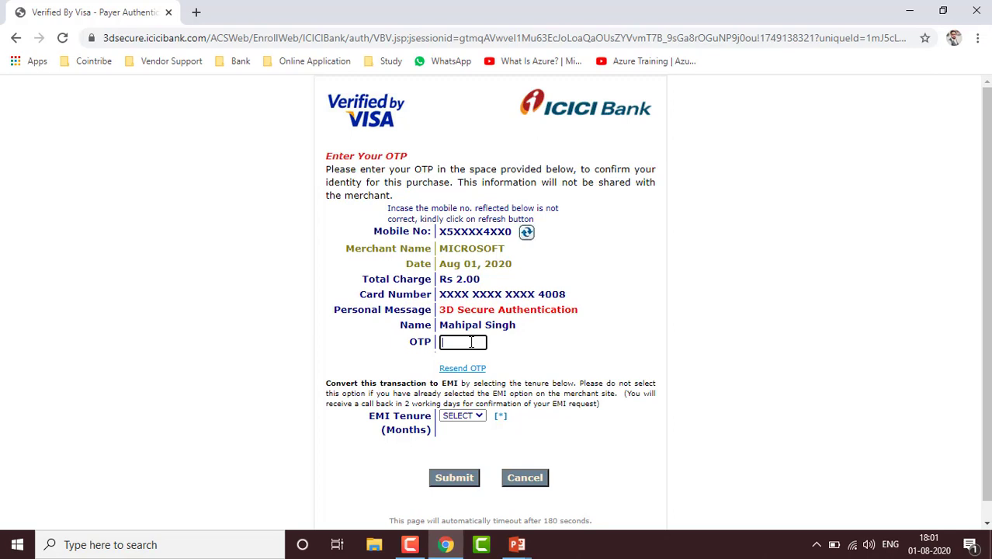
{"action": "type", "text": "••••••"}
{"action": "left_click", "coordinate": [453, 478]}
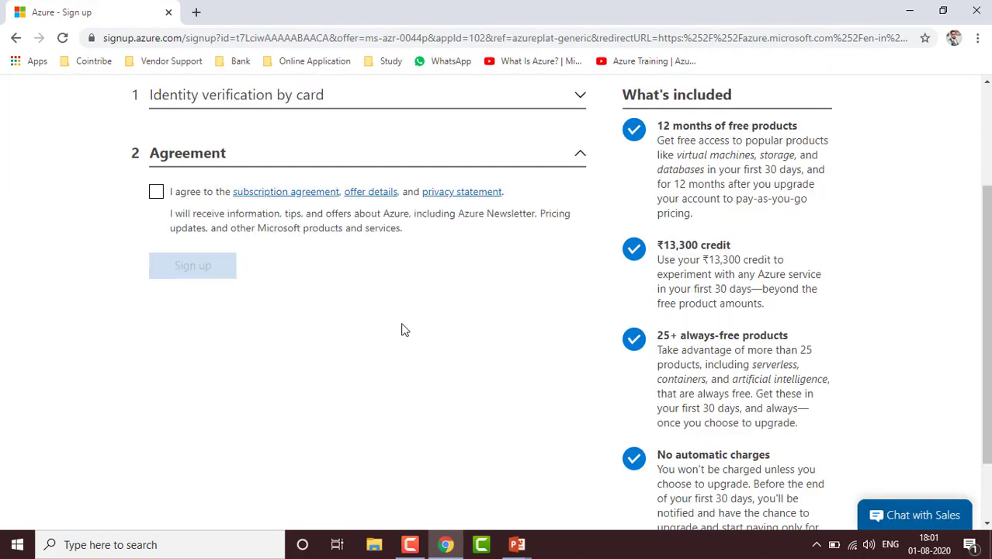
Accept the subscription agreement and complete the free account sign-up
{"action": "left_click", "coordinate": [158, 195]}
{"action": "left_click", "coordinate": [194, 263]}
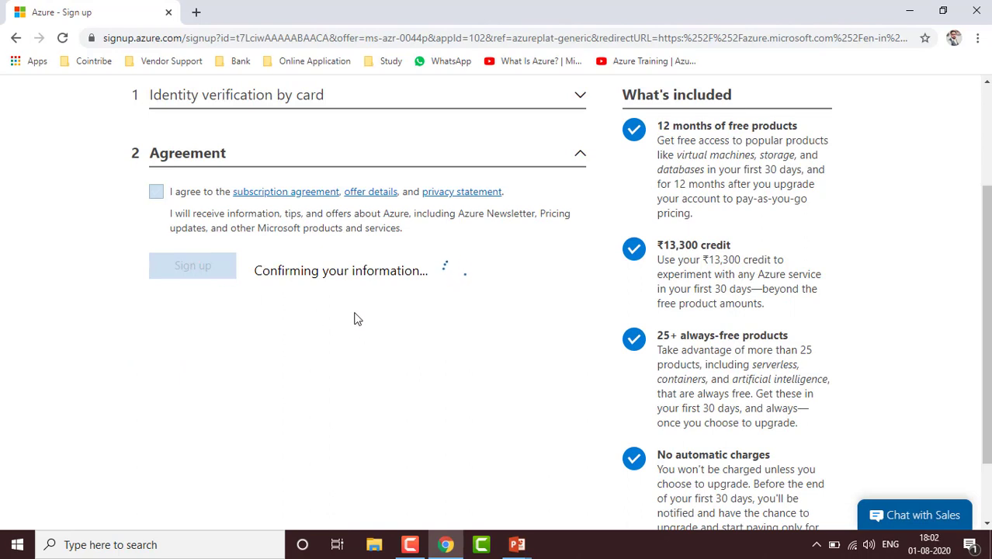
{"action": "scroll", "coordinate": [758, 232], "scroll_direction": "down", "scroll_amount": 2}
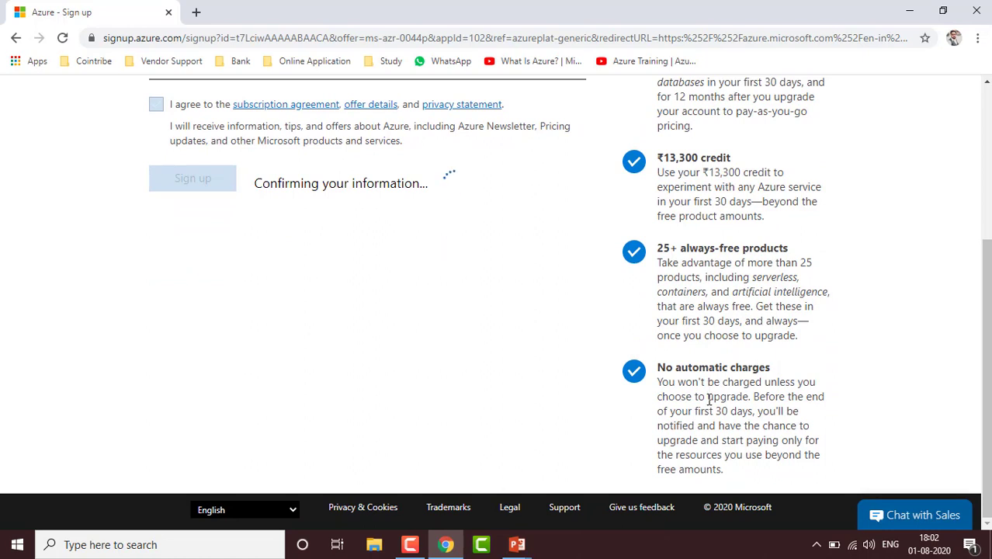
Highlight the welcome page's always-free products, ₹13,300 credit and 12 months free products details
{"action": "left_click_drag", "start_coordinate": [708, 397], "coordinate": [741, 425]}
{"action": "scroll", "coordinate": [807, 332], "scroll_direction": "up", "scroll_amount": 2}
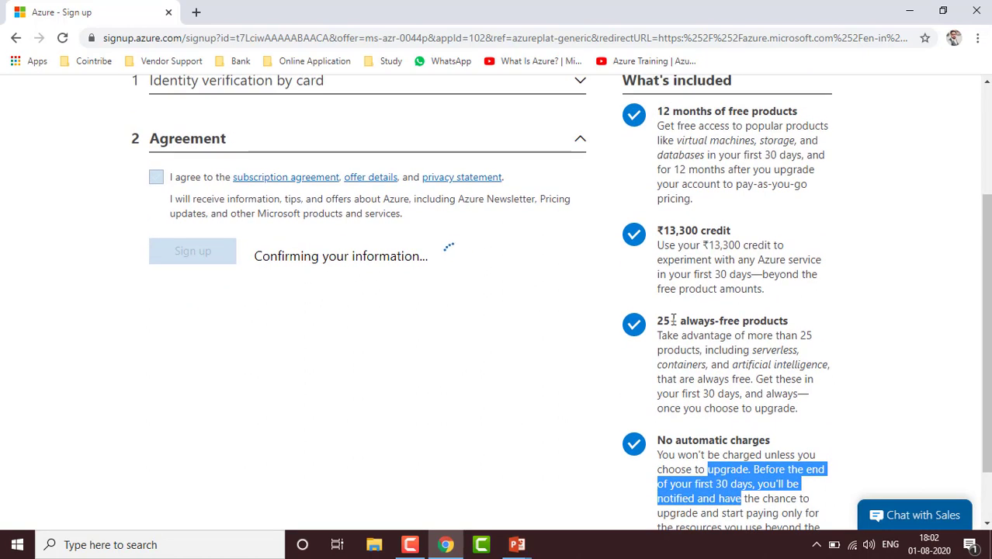
{"action": "left_click_drag", "start_coordinate": [672, 321], "coordinate": [782, 351]}
{"action": "left_click_drag", "start_coordinate": [680, 231], "coordinate": [732, 277]}
{"action": "scroll", "coordinate": [746, 272], "scroll_direction": "up", "scroll_amount": 2}
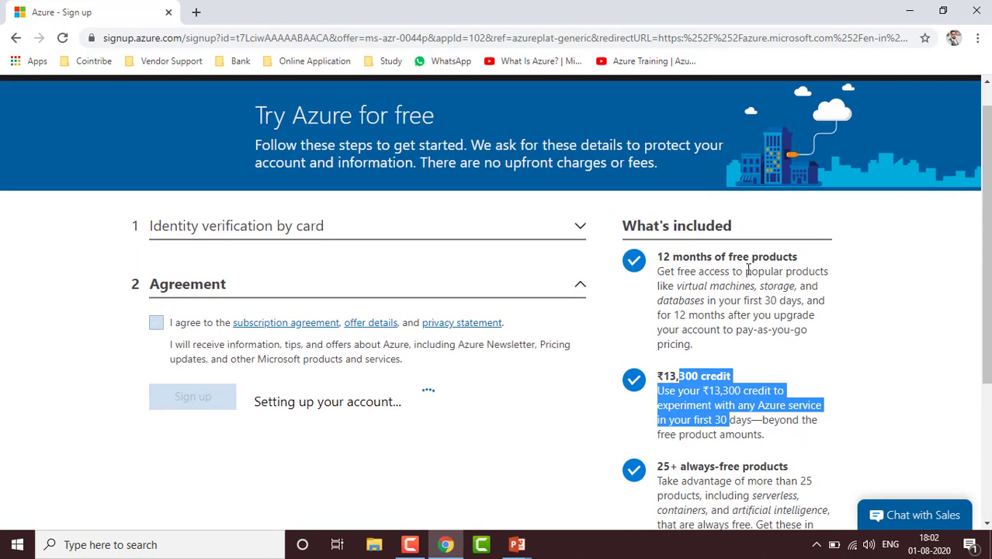
{"action": "left_click_drag", "start_coordinate": [659, 258], "coordinate": [739, 347]}
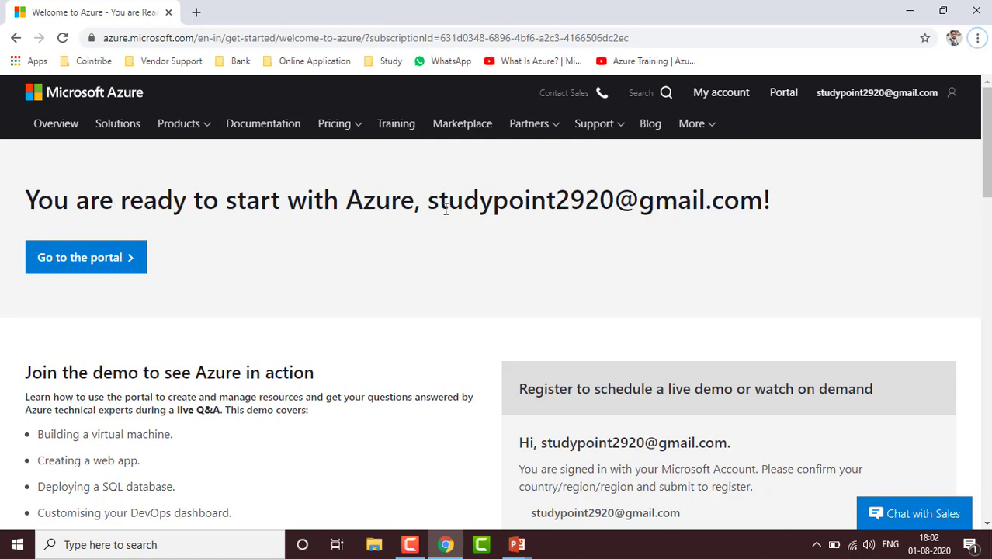
Go to the Azure portal from the welcome page to reach the Quickstart Center
{"action": "left_click", "coordinate": [97, 262]}
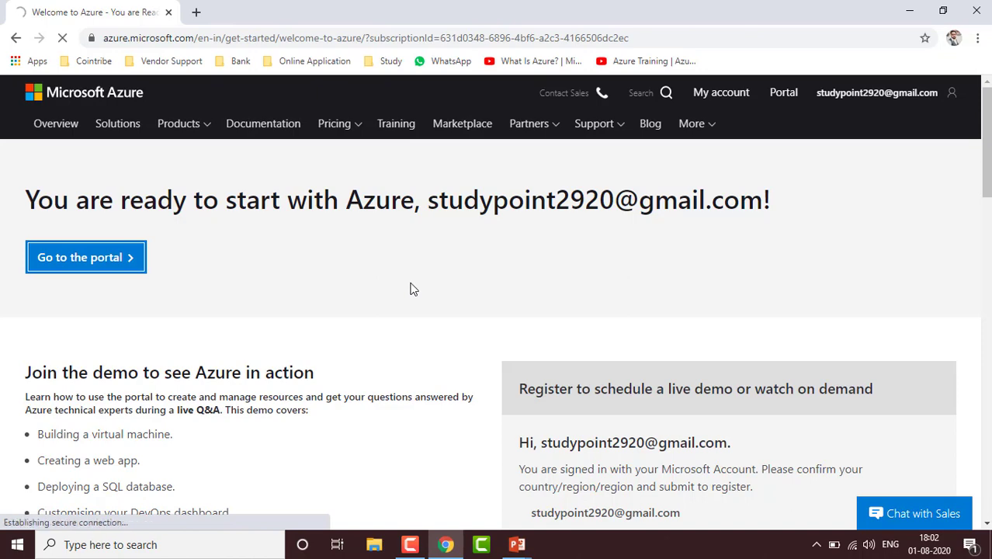
{"action": "scroll", "coordinate": [405, 289], "scroll_direction": "down", "scroll_amount": 7}
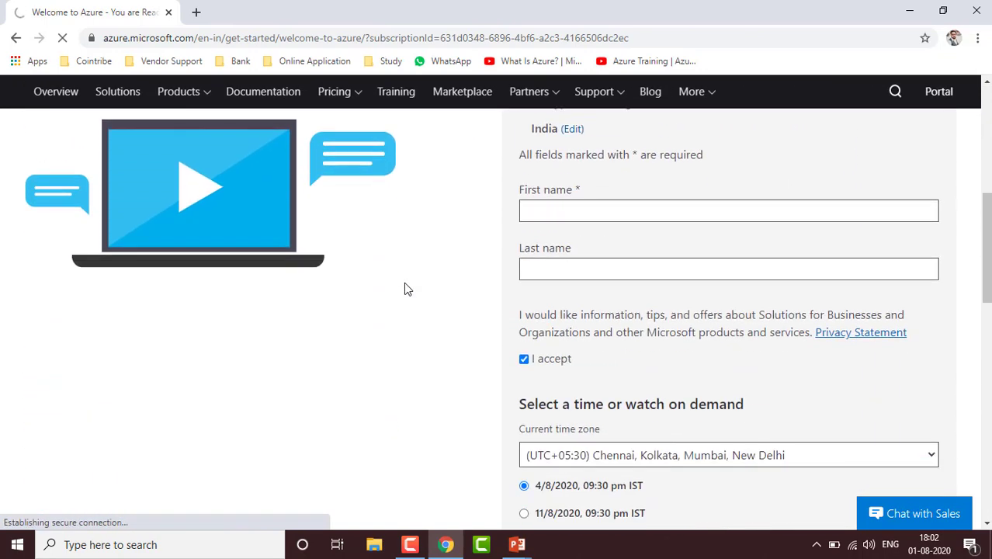
{"action": "scroll", "coordinate": [405, 288], "scroll_direction": "up", "scroll_amount": 7}
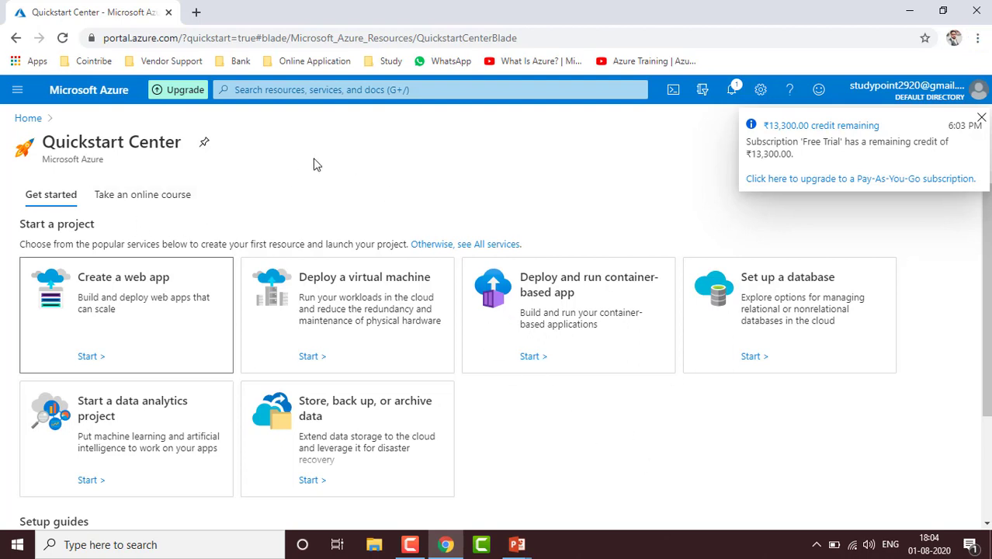
Dismiss the Free Trial credit notice and expand the portal navigation menu
{"action": "left_click", "coordinate": [981, 118]}
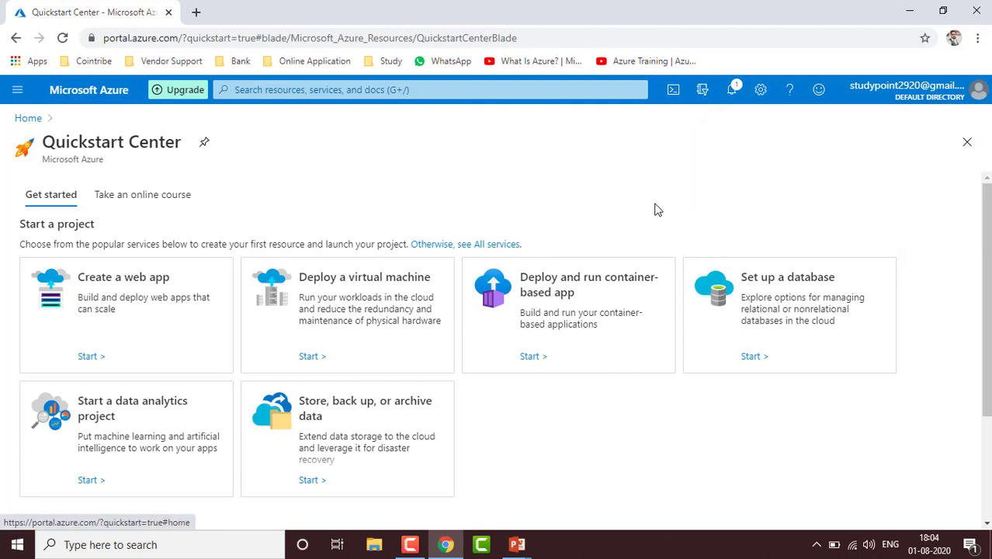
{"action": "left_click", "coordinate": [19, 91]}
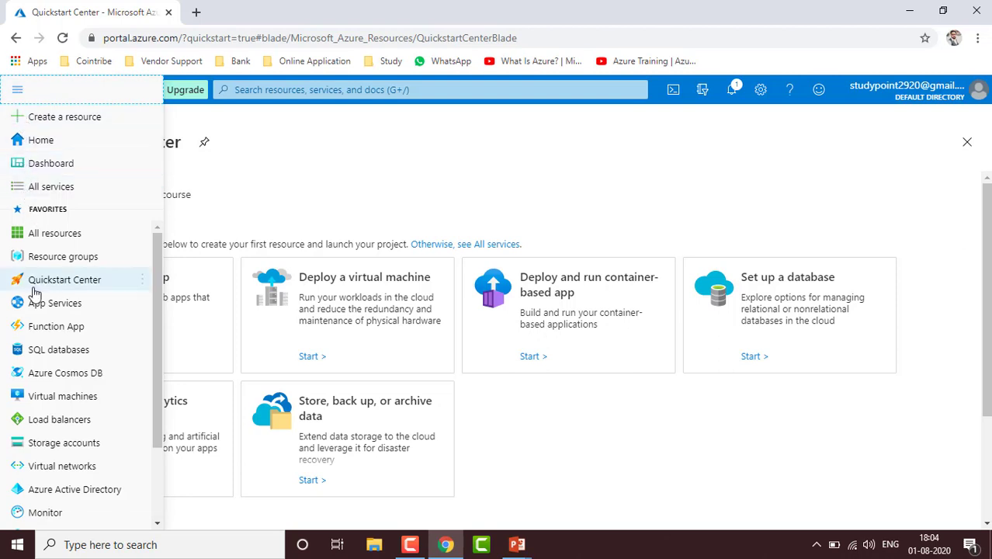